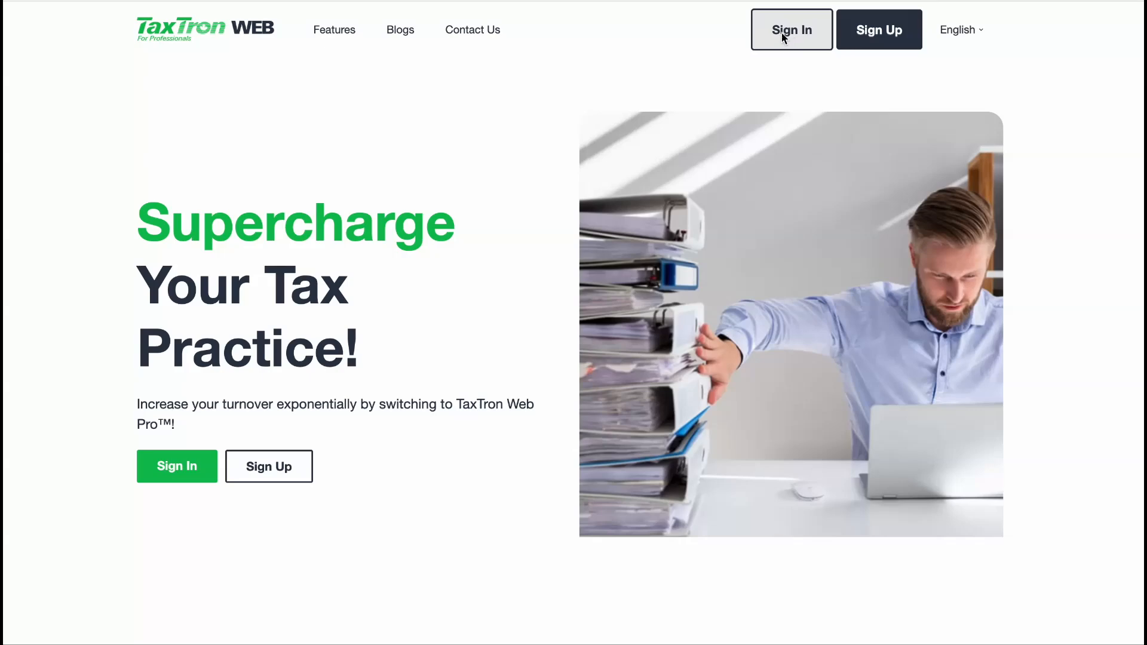
Sign in and start a new T1 return for the second client in the client list
left_click(790, 33)
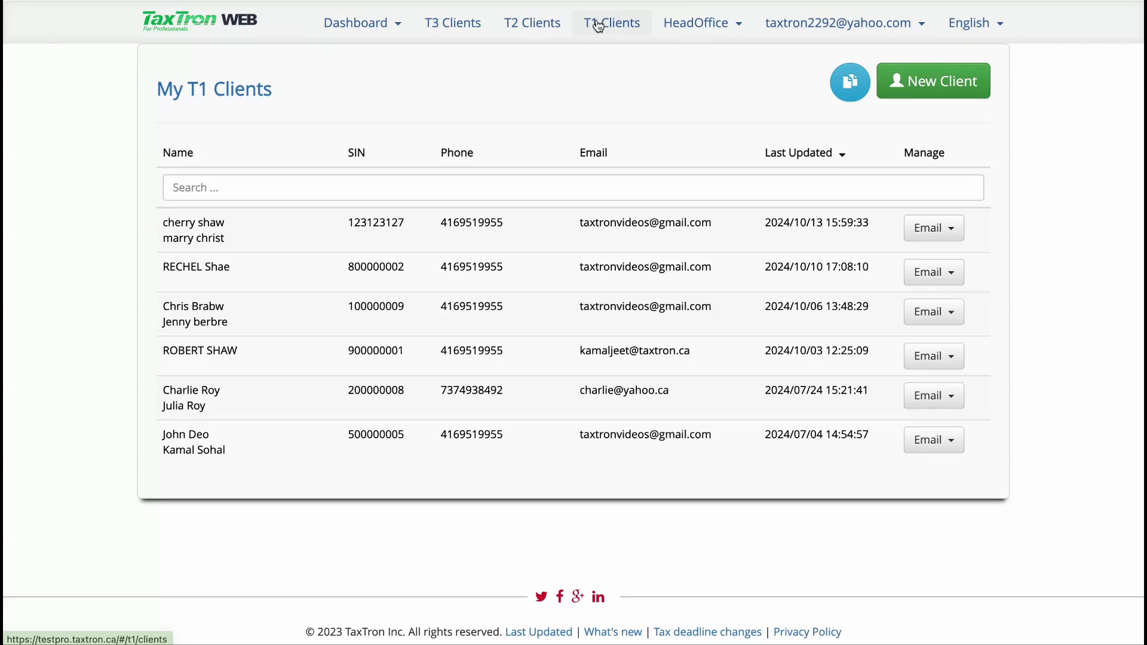
left_click(629, 280)
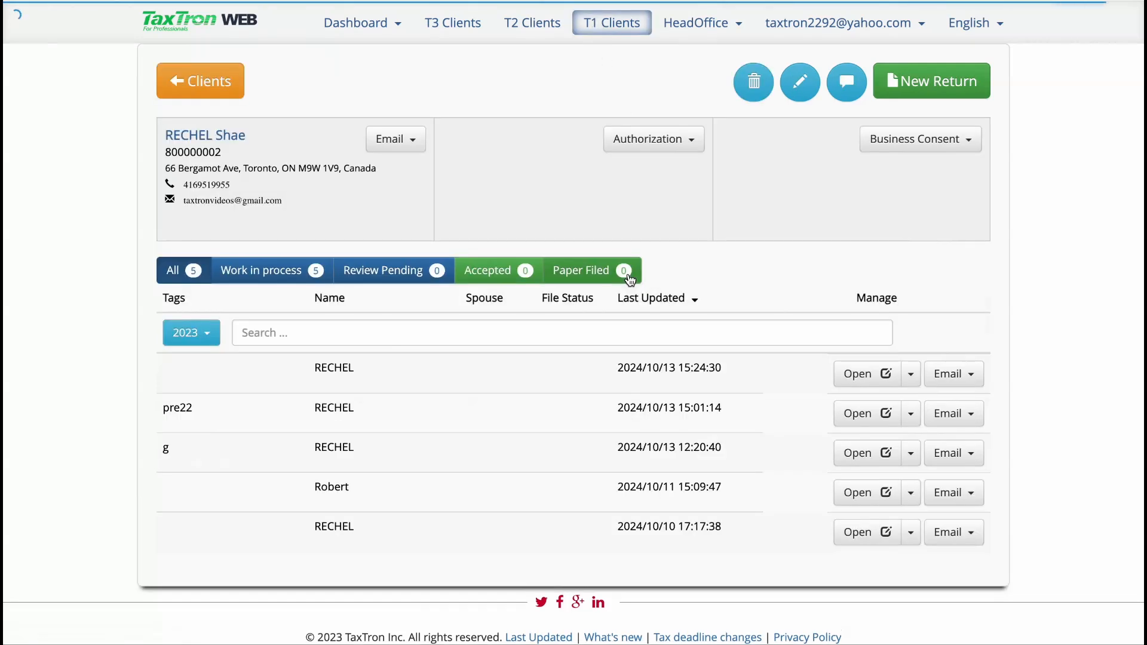
left_click(932, 81)
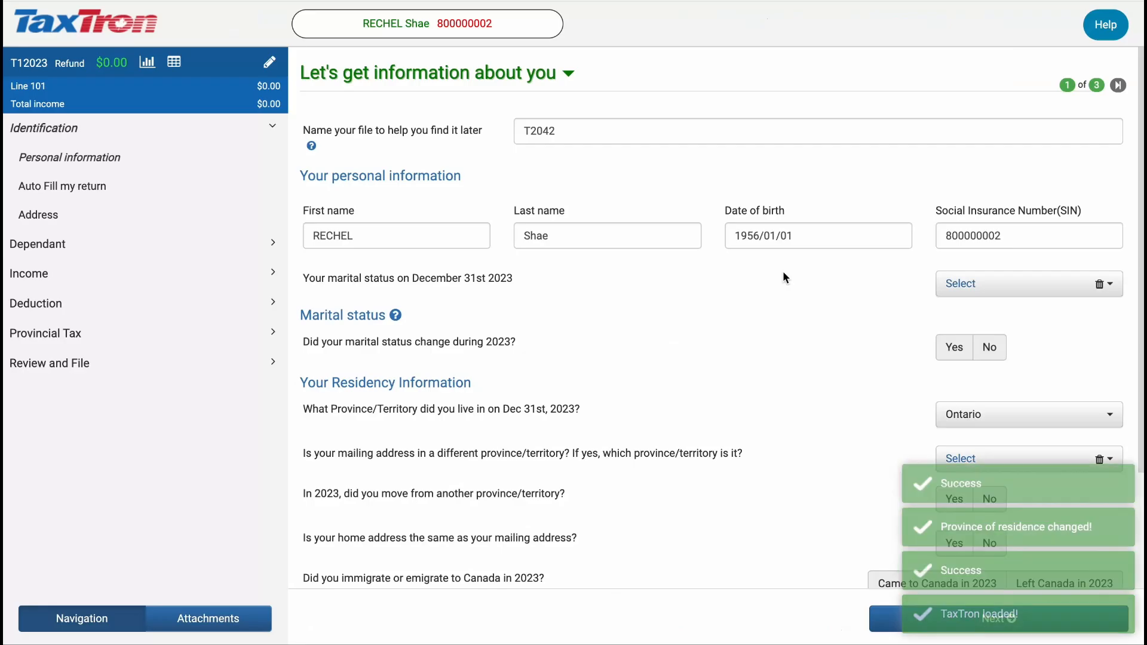
Set the client's marital status on December 31st 2023 to Single
scroll(783, 272, "down", 1)
left_click(968, 223)
scroll(967, 329, "down", 2)
left_click(963, 375)
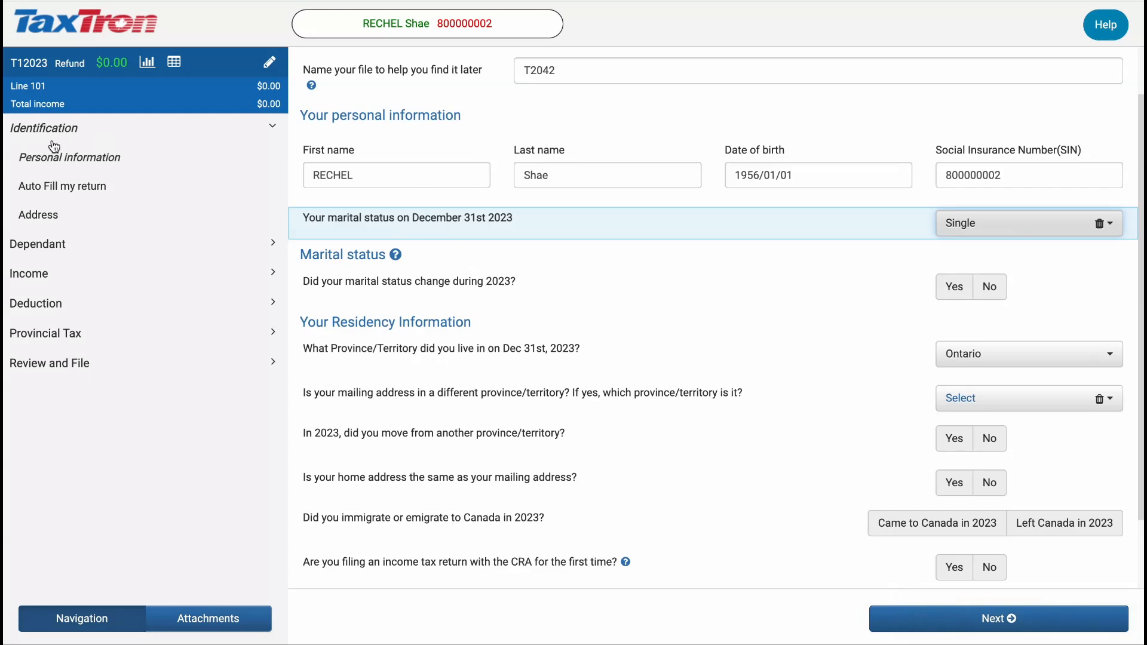
Answer Yes to receiving self employment or rental income and add the farming income and expenses statement to the return
left_click(34, 280)
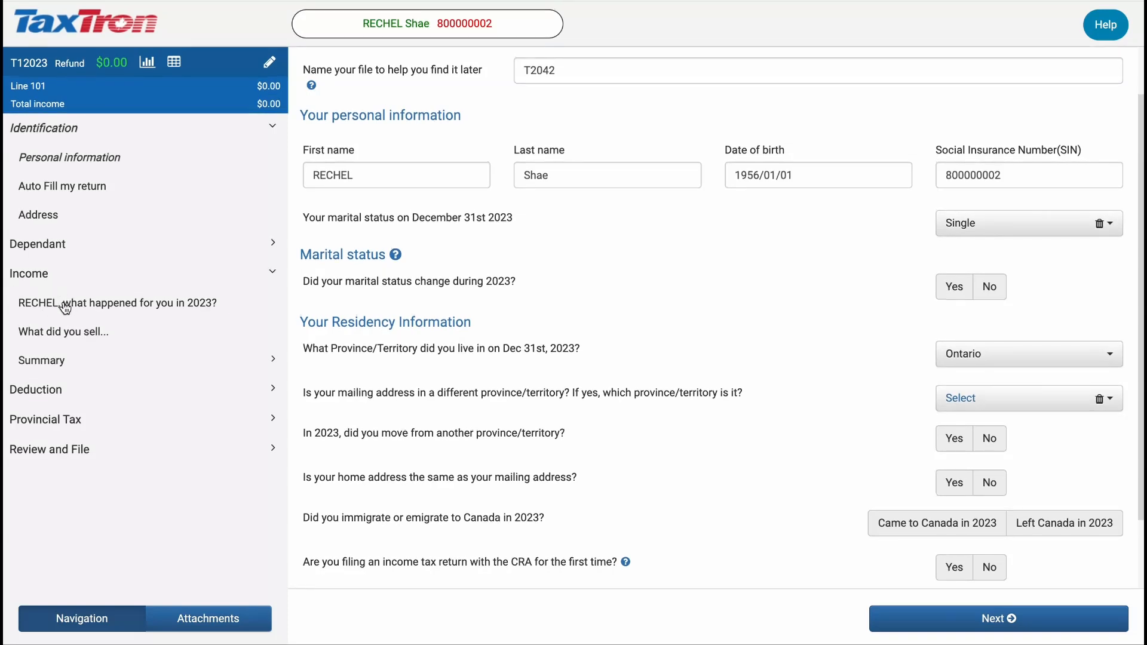
left_click(64, 306)
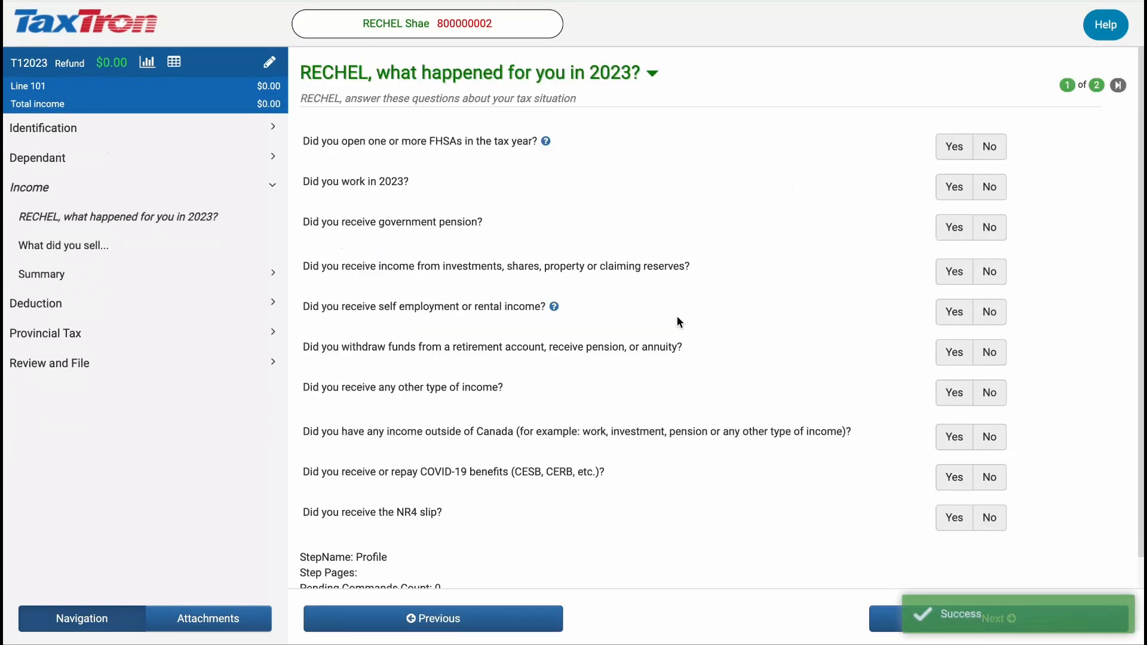
scroll(676, 317, "down", 1)
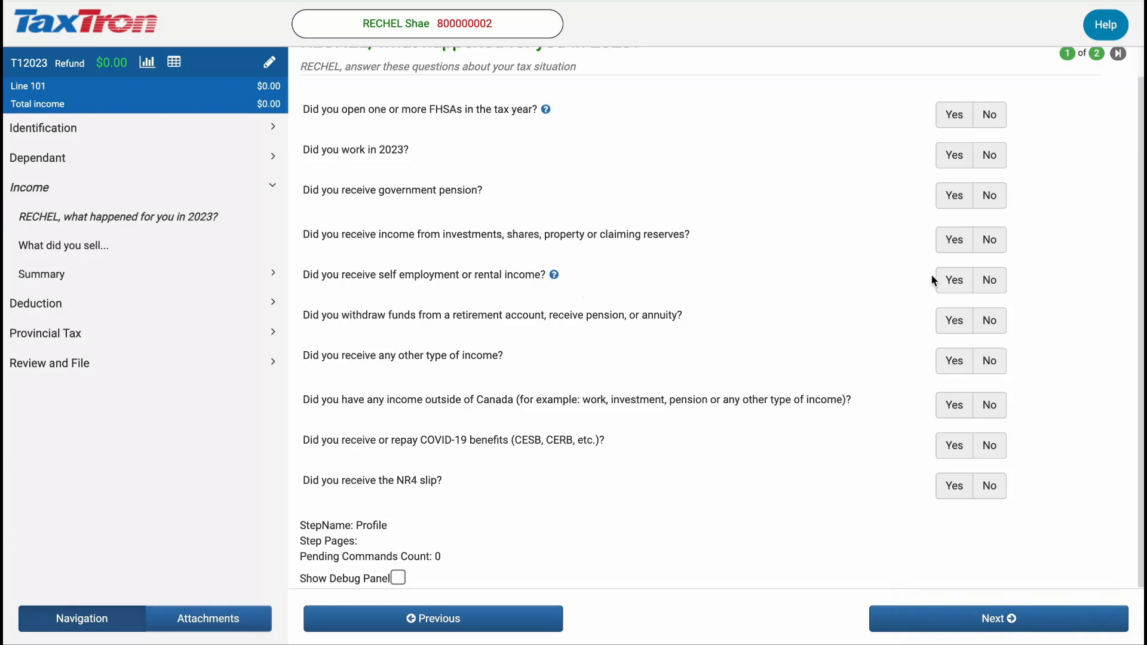
left_click(955, 281)
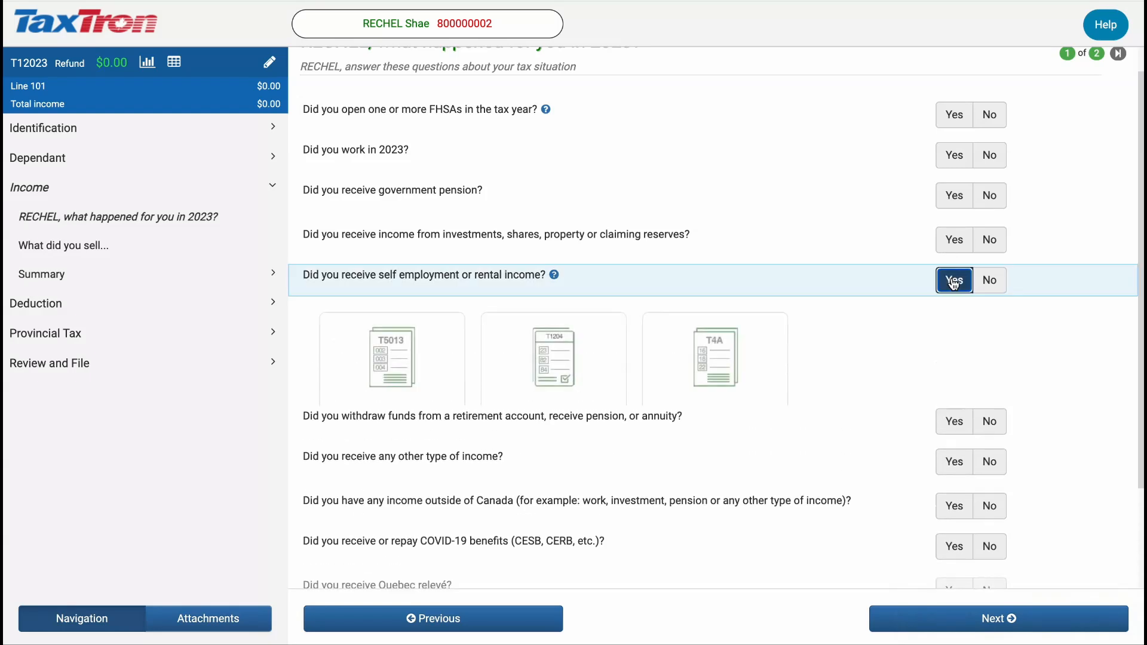
left_click(913, 619)
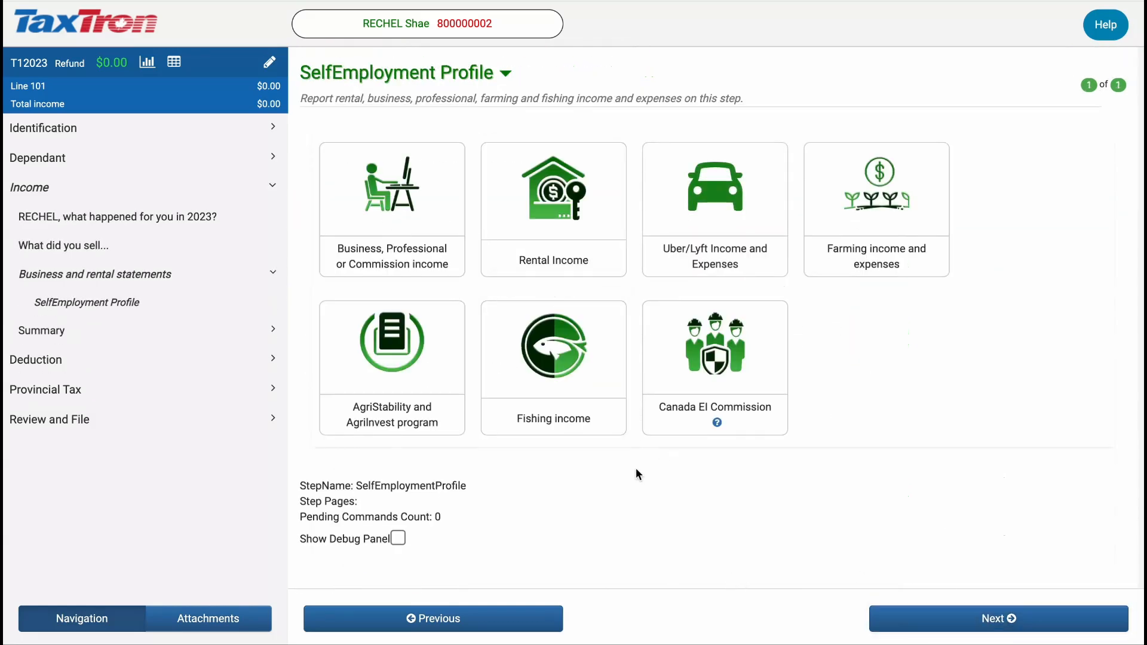
left_click(859, 252)
left_click(908, 631)
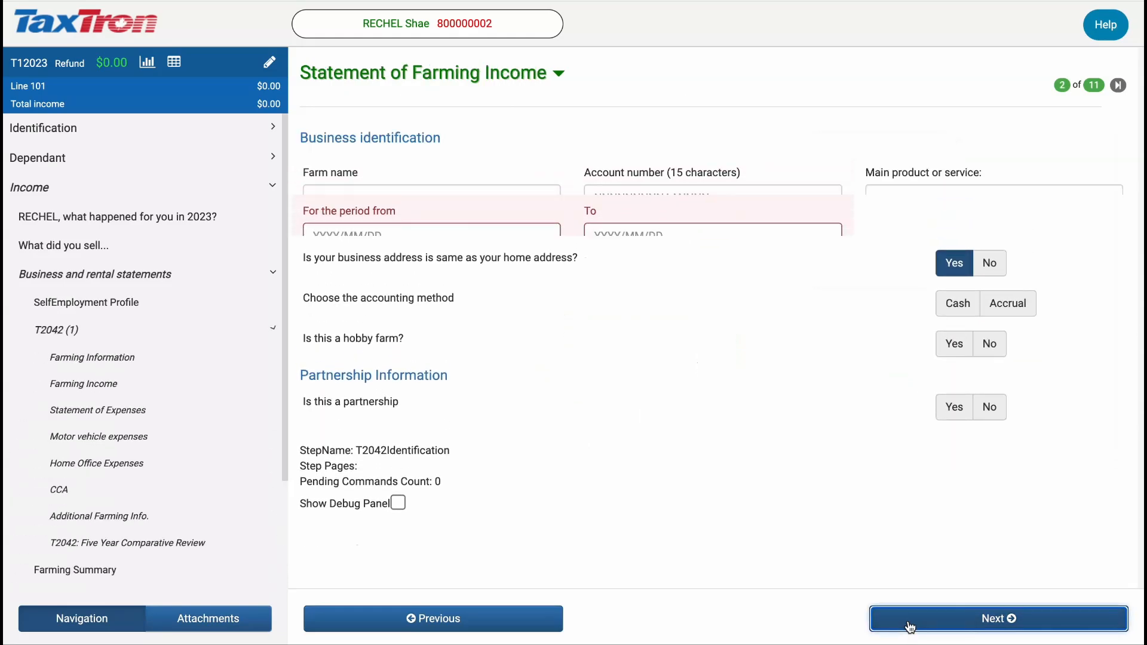
Fill in the farm identification: name Taxes, account number, product Wheat, period 2023/01/01 to 2023/12/29, NAICS Soybean Farming, Cash accounting method
left_click(444, 200)
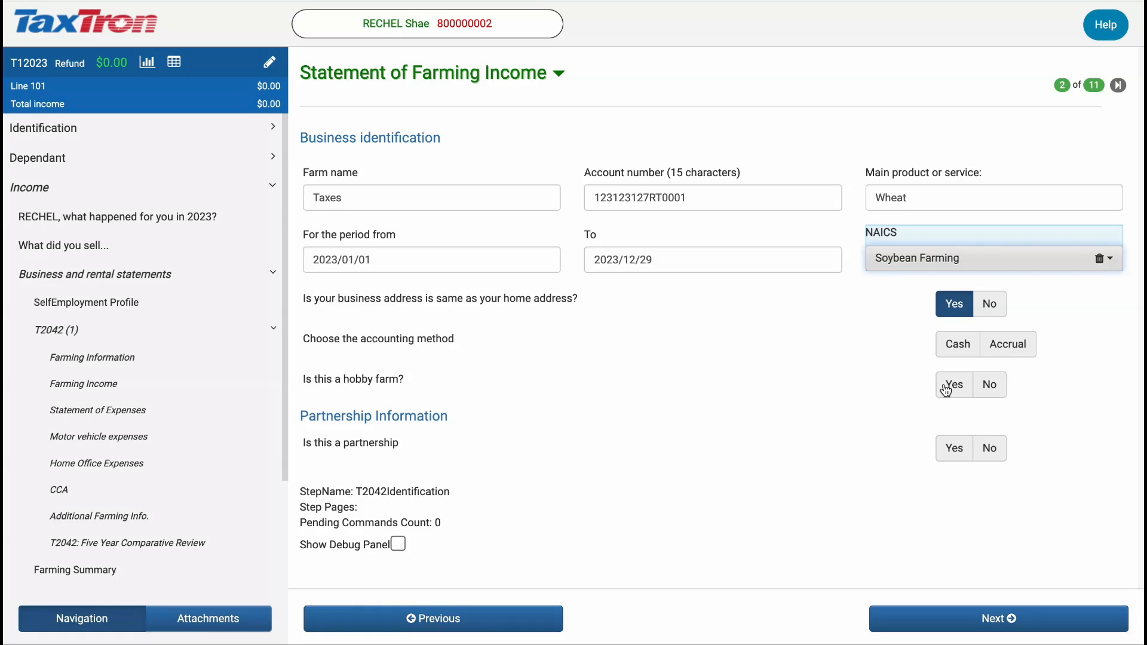
left_click(959, 347)
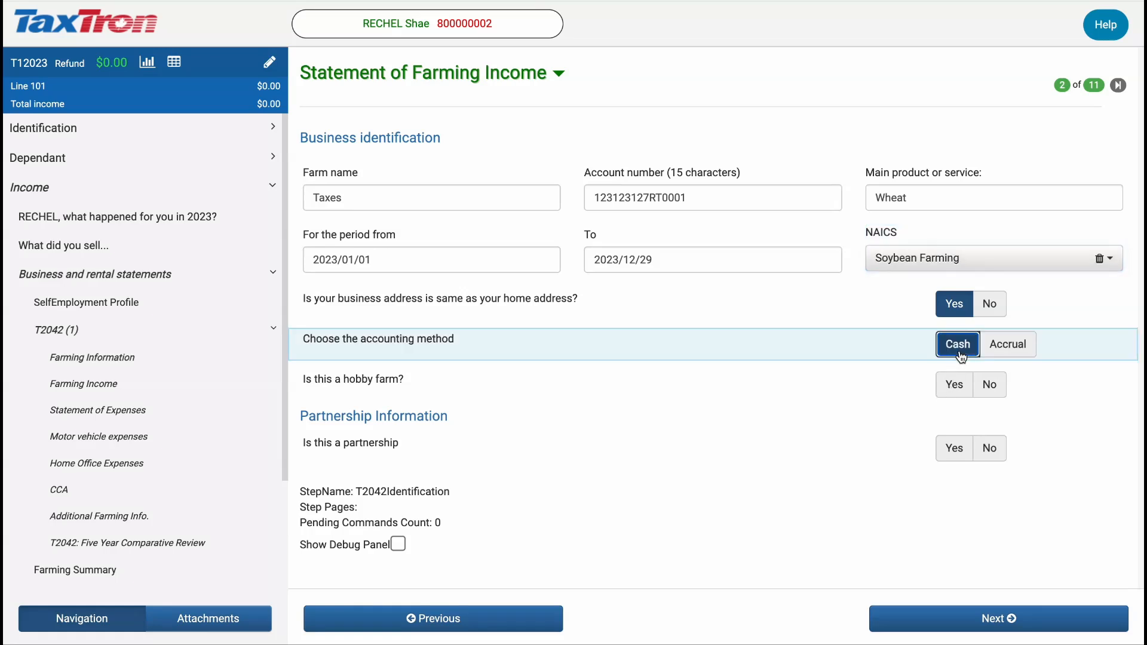
left_click(894, 625)
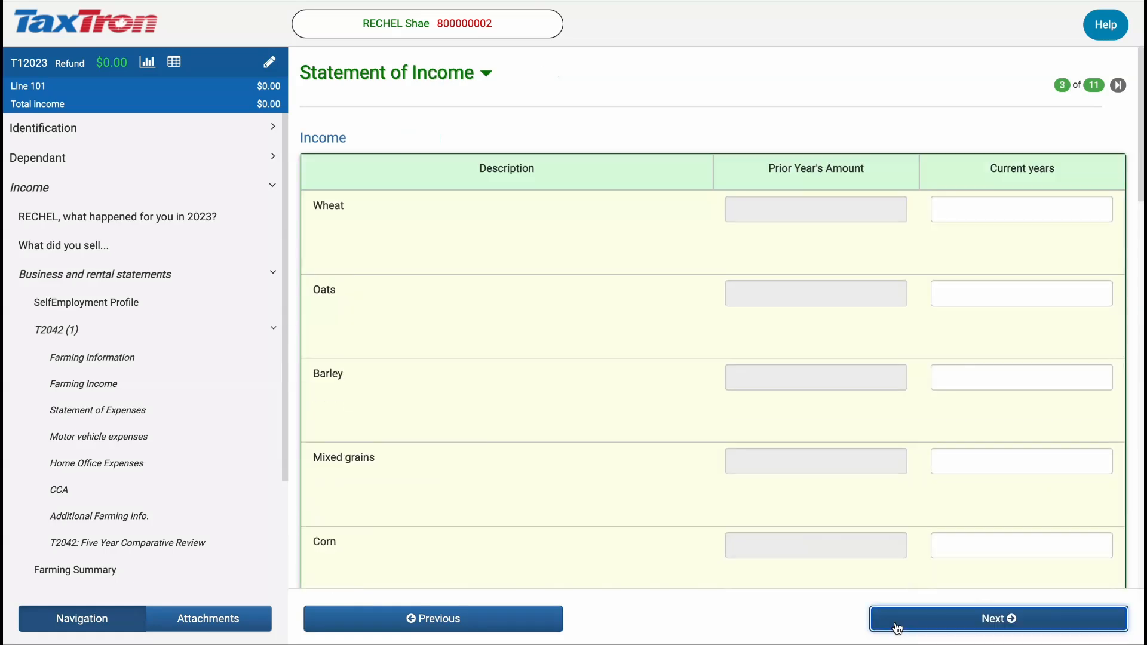
Enter current-year farm income of 25,000 for wheat, 10,000 for oats and 8,000 for barley
left_click(1014, 209)
type("25000")
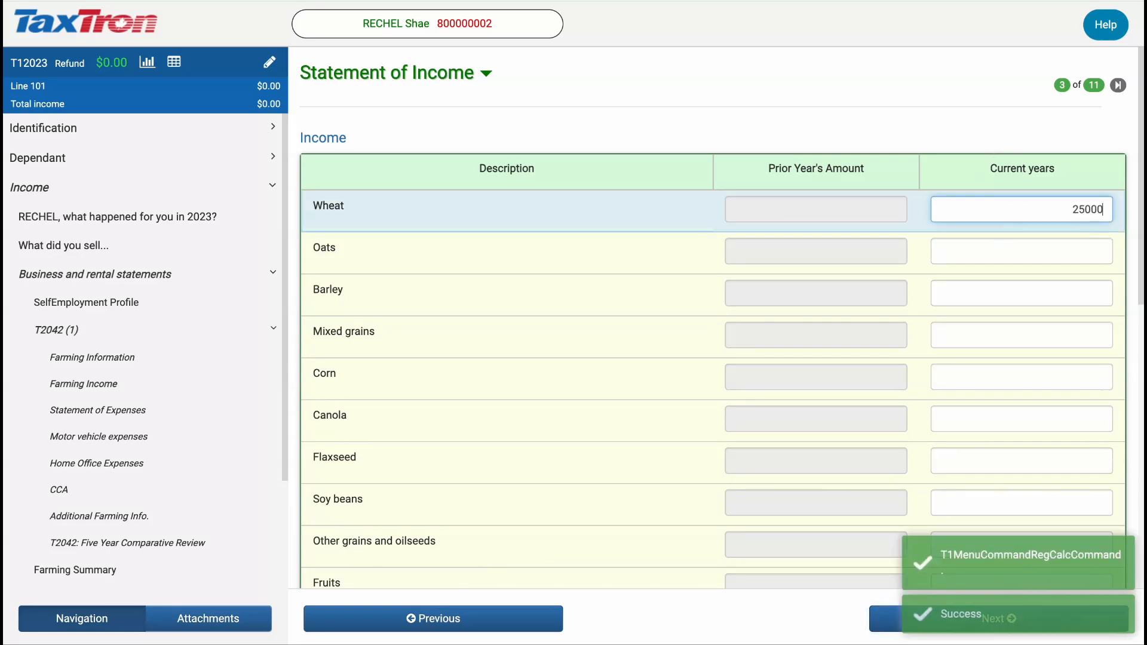
left_click(1016, 246)
type("10000")
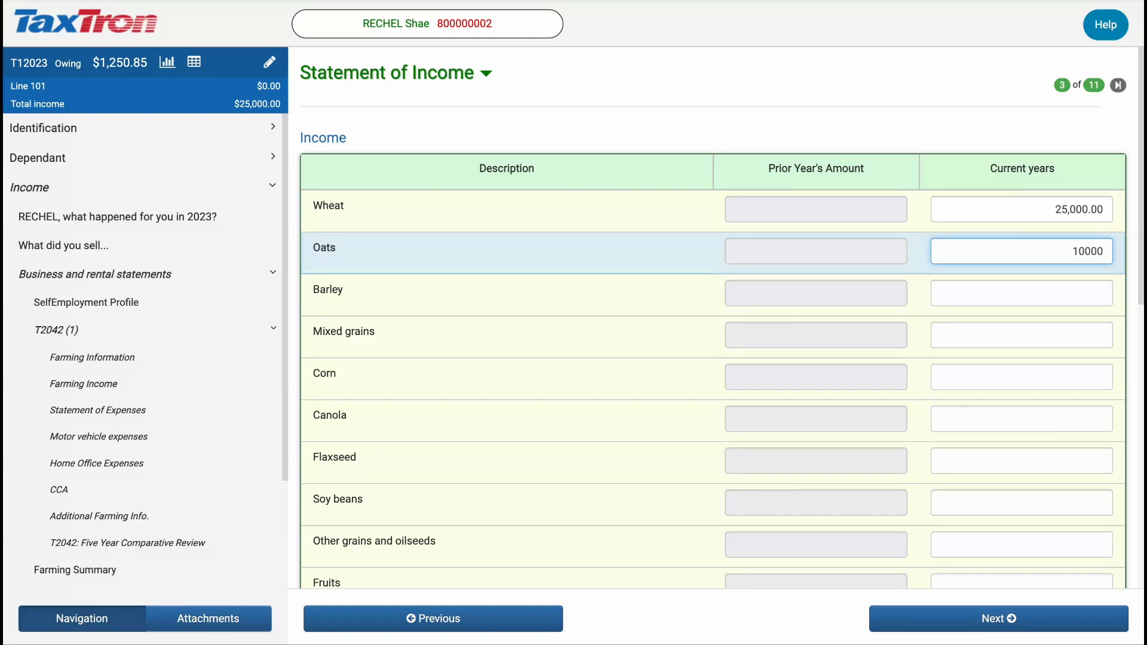
left_click(1017, 292)
scroll(1017, 292, "down", 1)
type("8,000")
key("Tab")
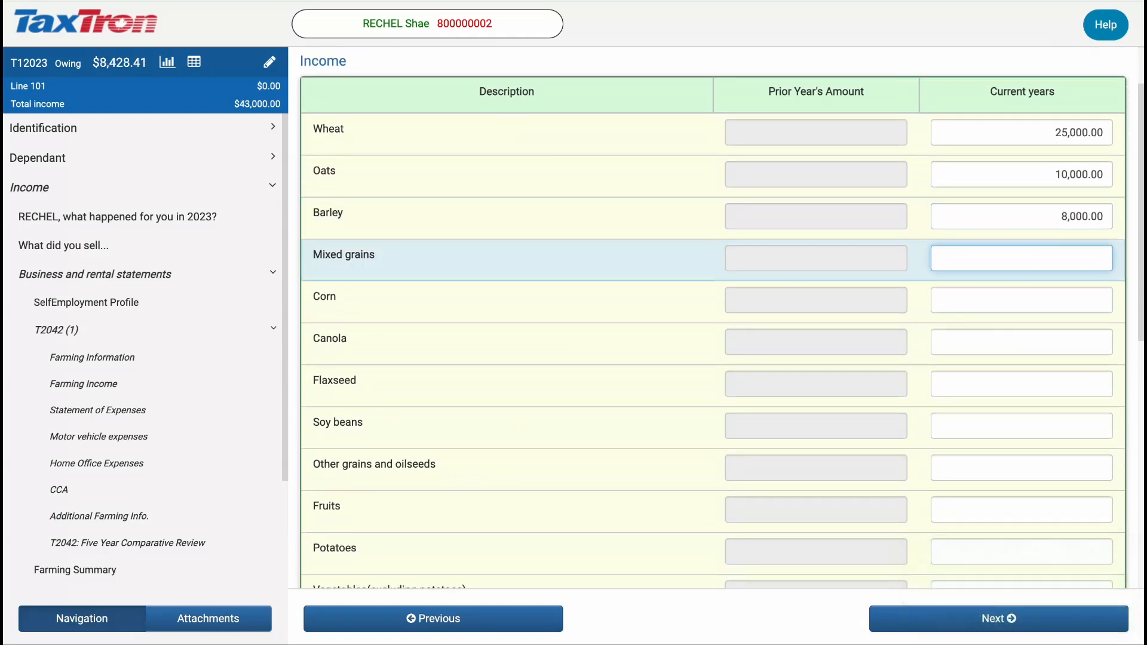
Enter current-year farm income of 15,000 for soy beans, 6,000 for flaxseed and 7,000 for other grains and oilseeds
scroll(1012, 358, "down", 1)
left_click(1012, 358)
type("15000")
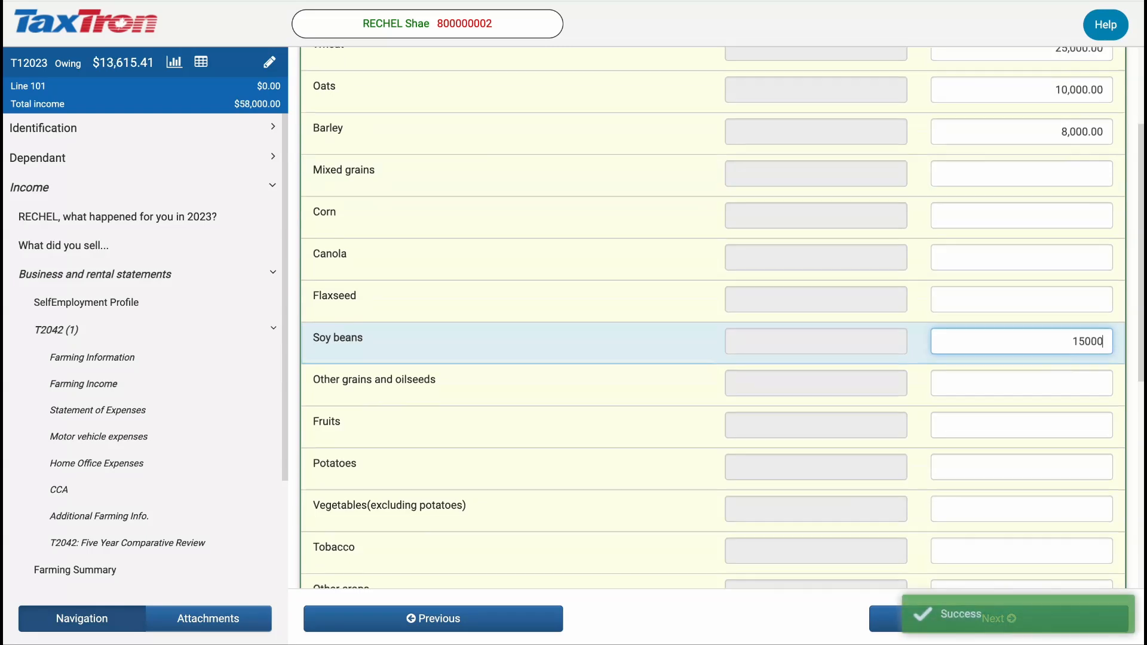
scroll(713, 317, "down", 1)
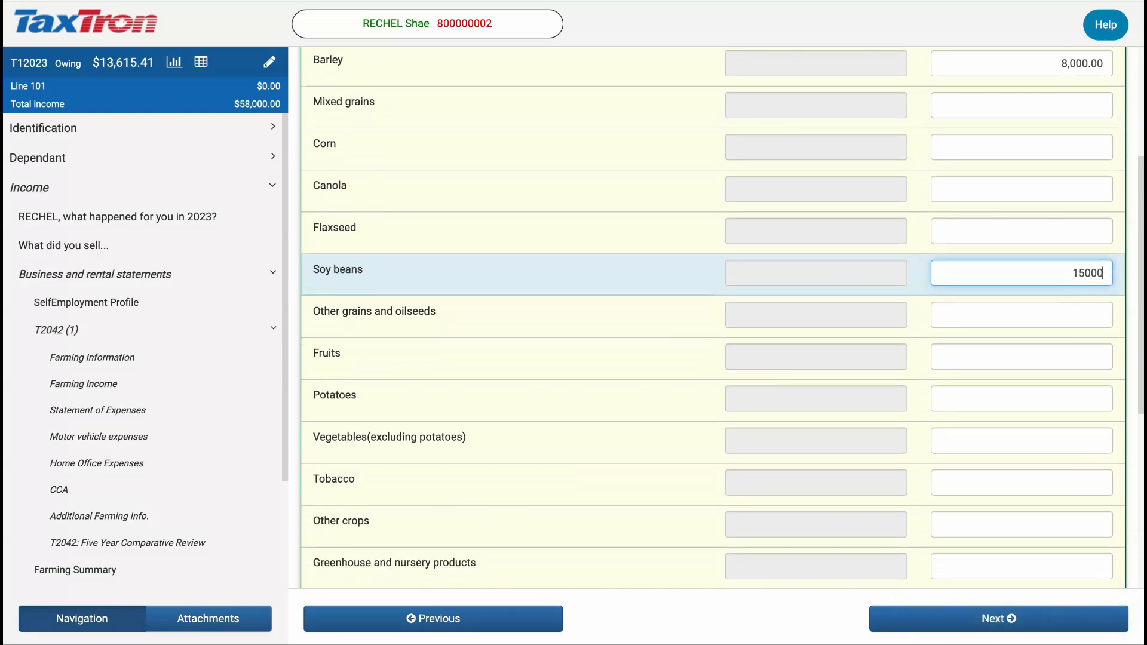
left_click(1052, 229)
type("6000")
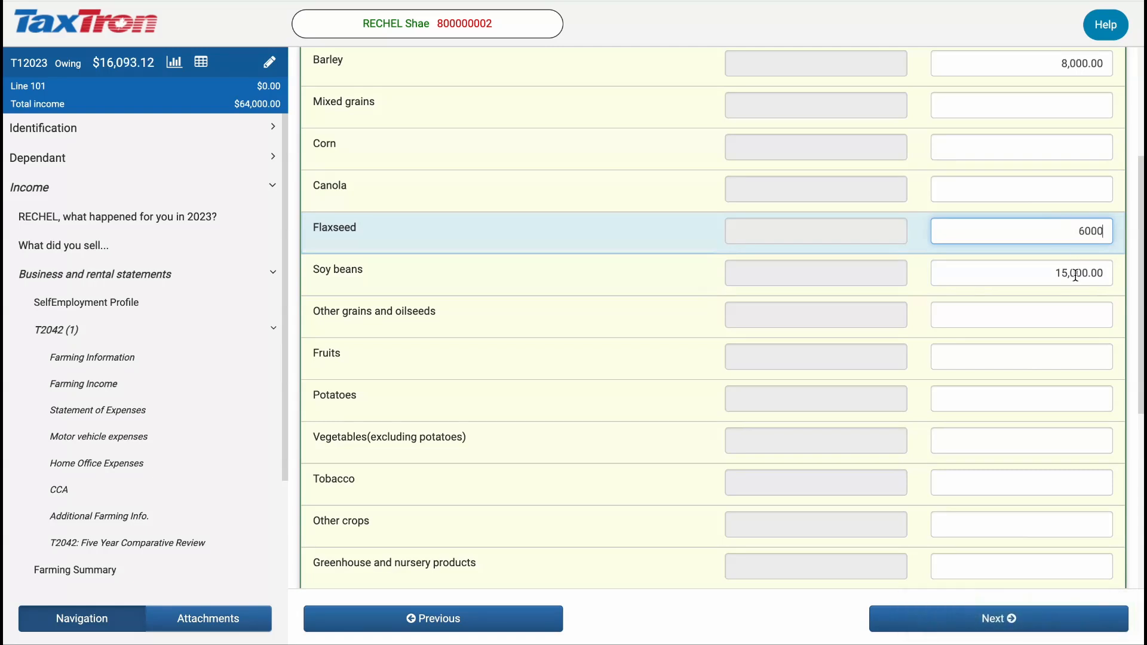
left_click(1055, 314)
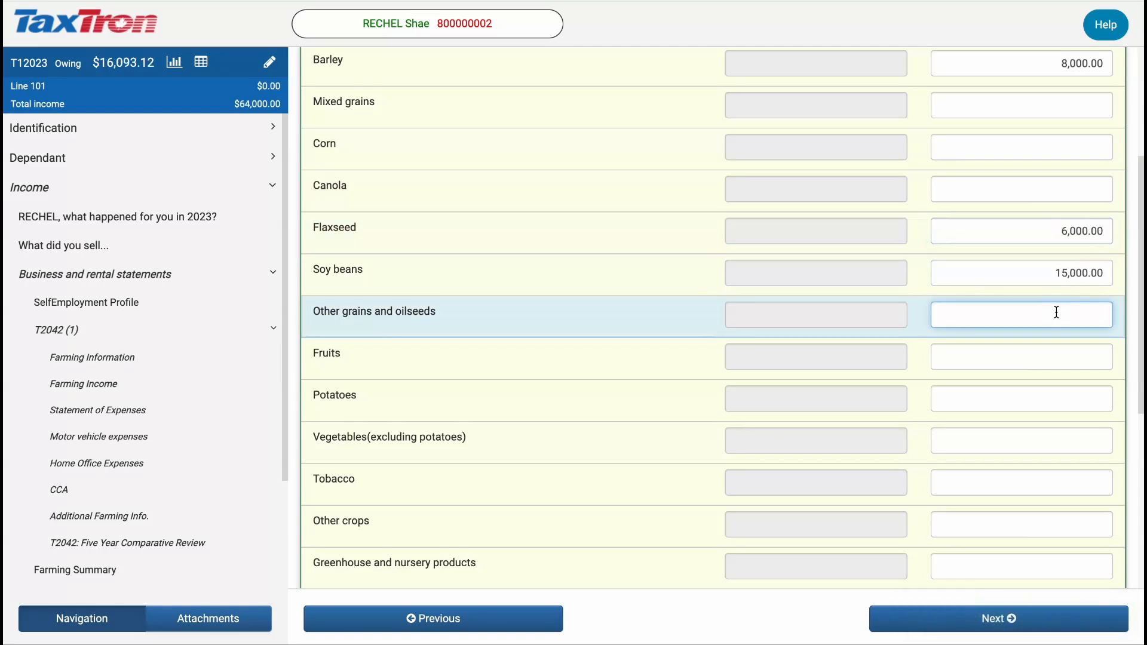
type("7000")
key("Tab")
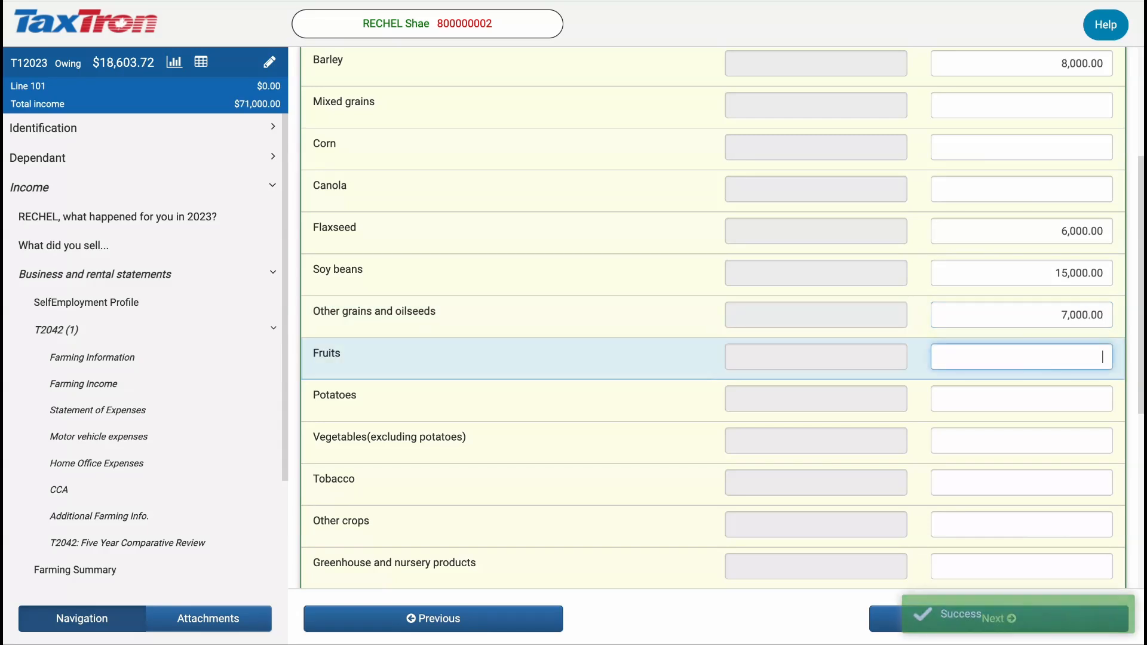
Leave the livestock and other program questions unanswered and continue to the farming expenses statement
scroll(1057, 312, "down", 1)
scroll(713, 318, "down", 1)
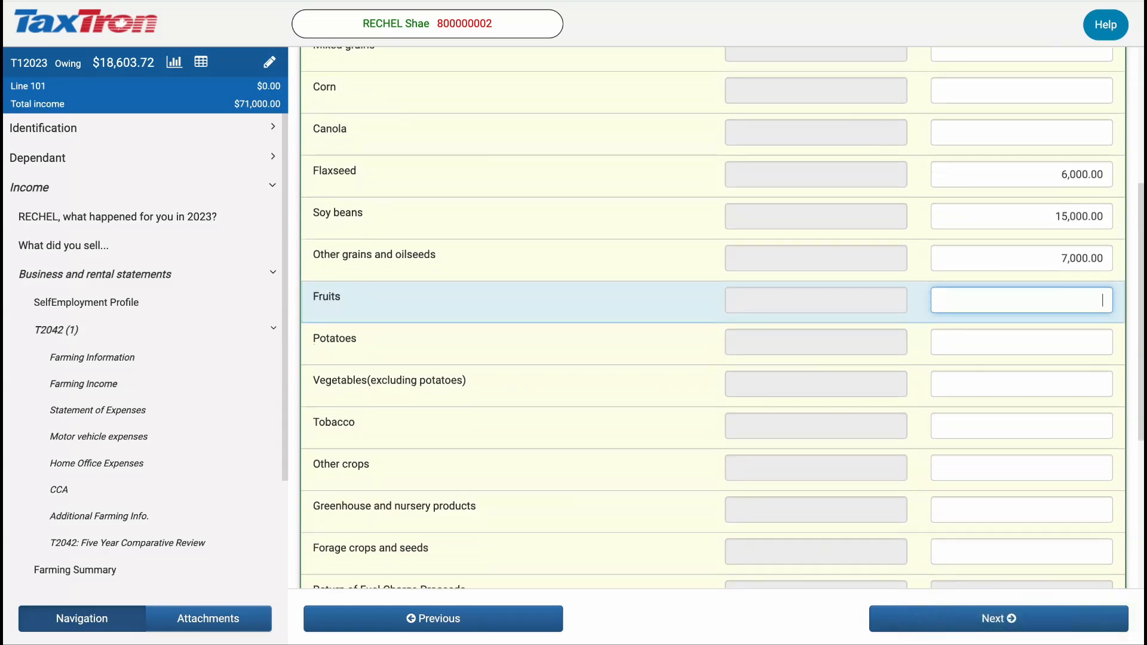
scroll(713, 318, "down", 5)
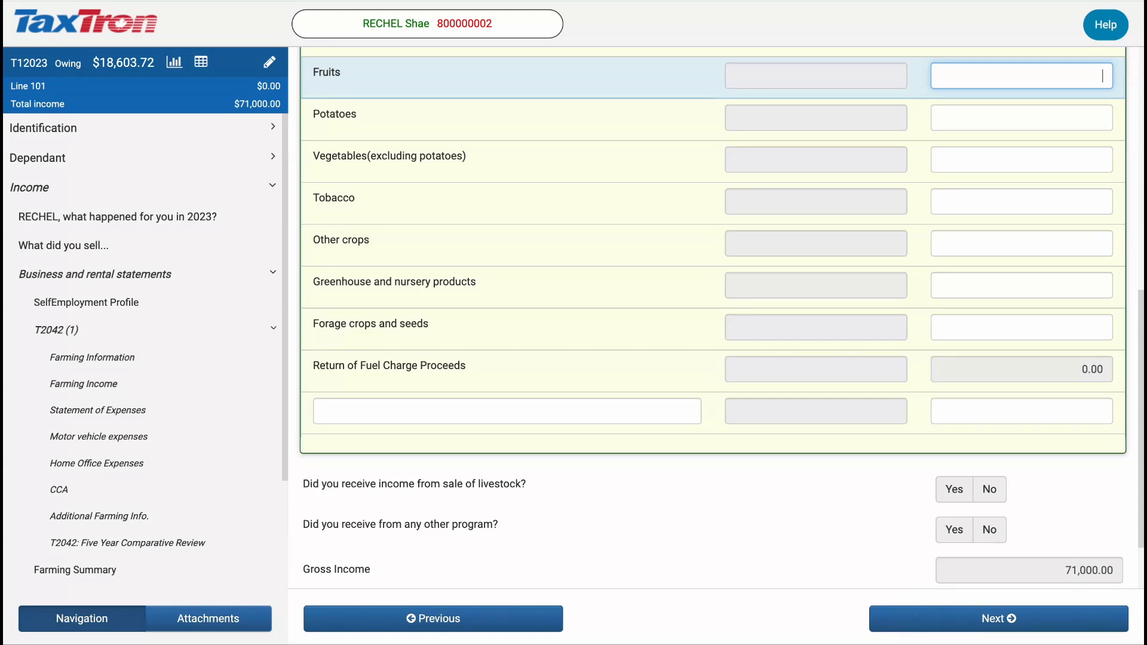
scroll(713, 318, "down", 2)
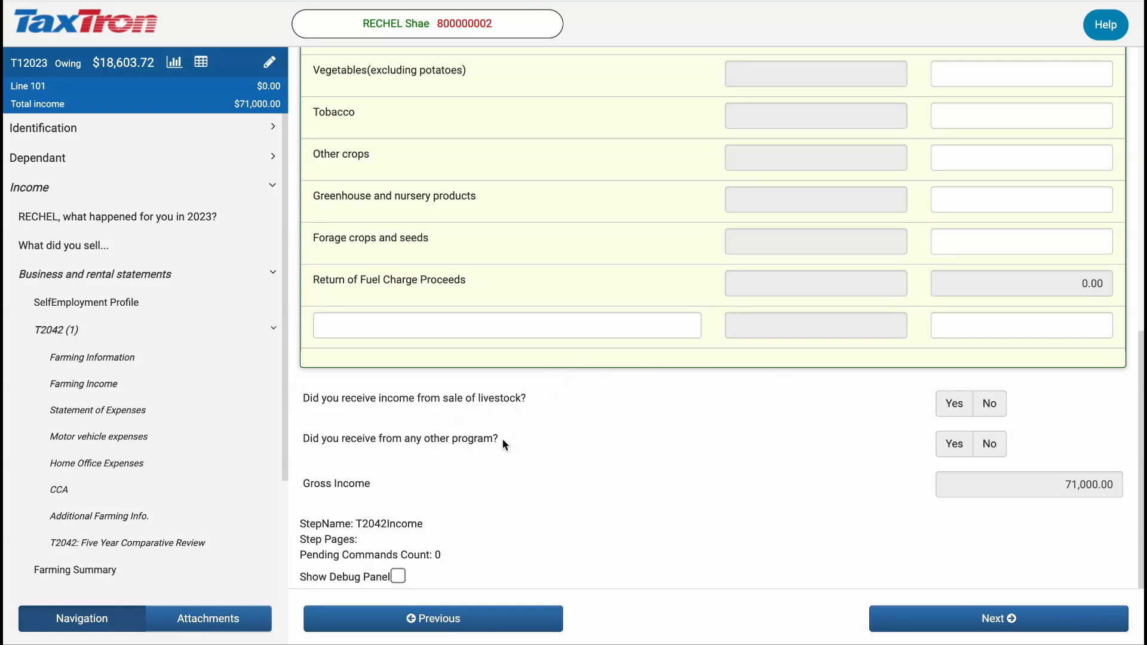
left_click(999, 619)
scroll(984, 282, "down", 1)
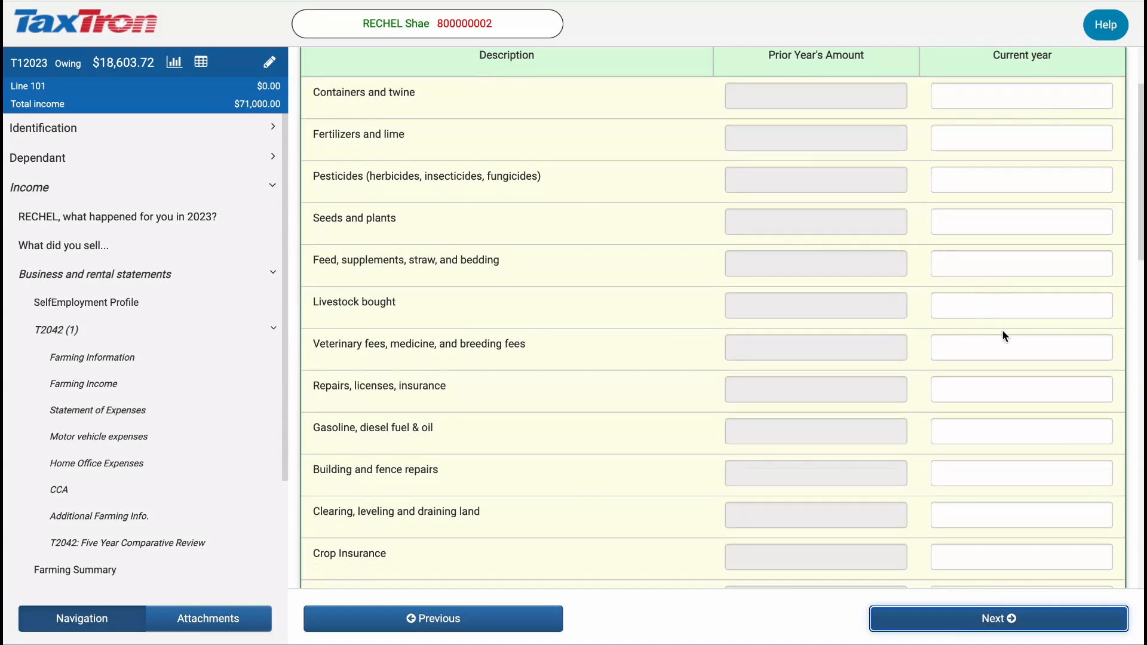
left_click(1010, 338)
type("40,000")
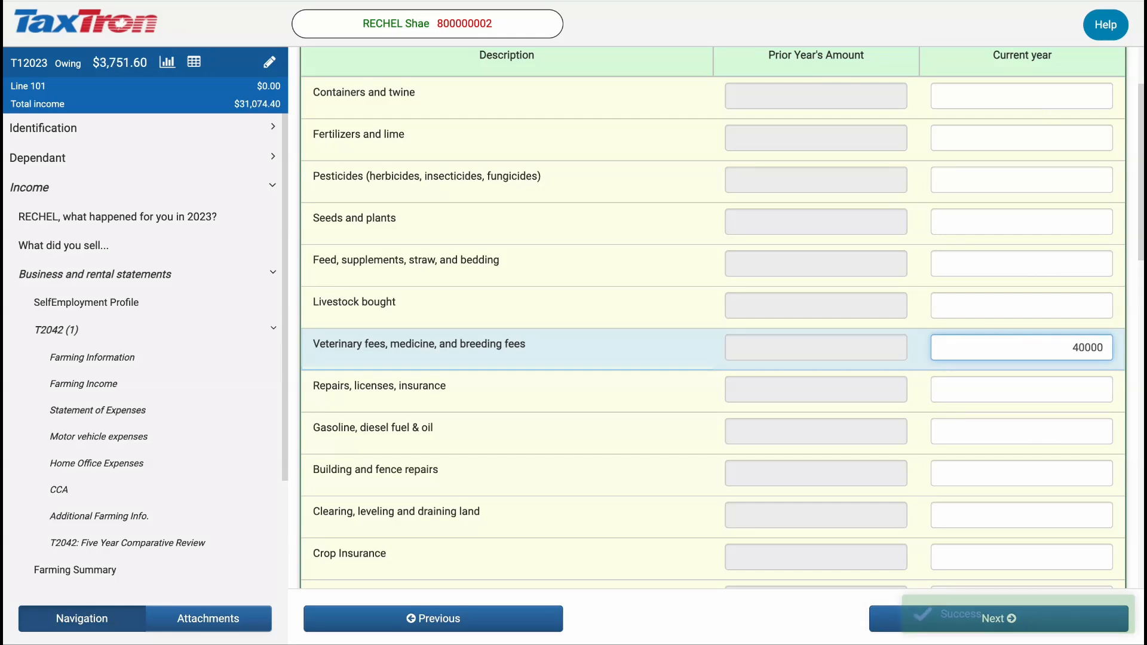
key("Tab")
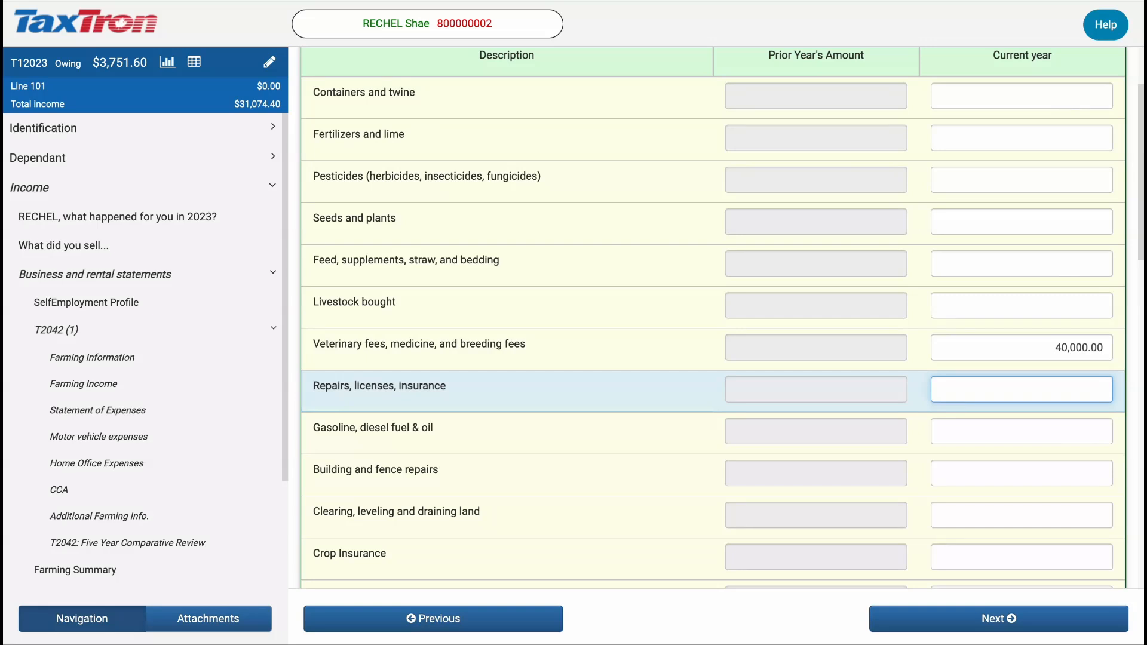
left_click(982, 347)
key("BackSpace")
key("BackSpace")
key("BackSpace")
key("BackSpace")
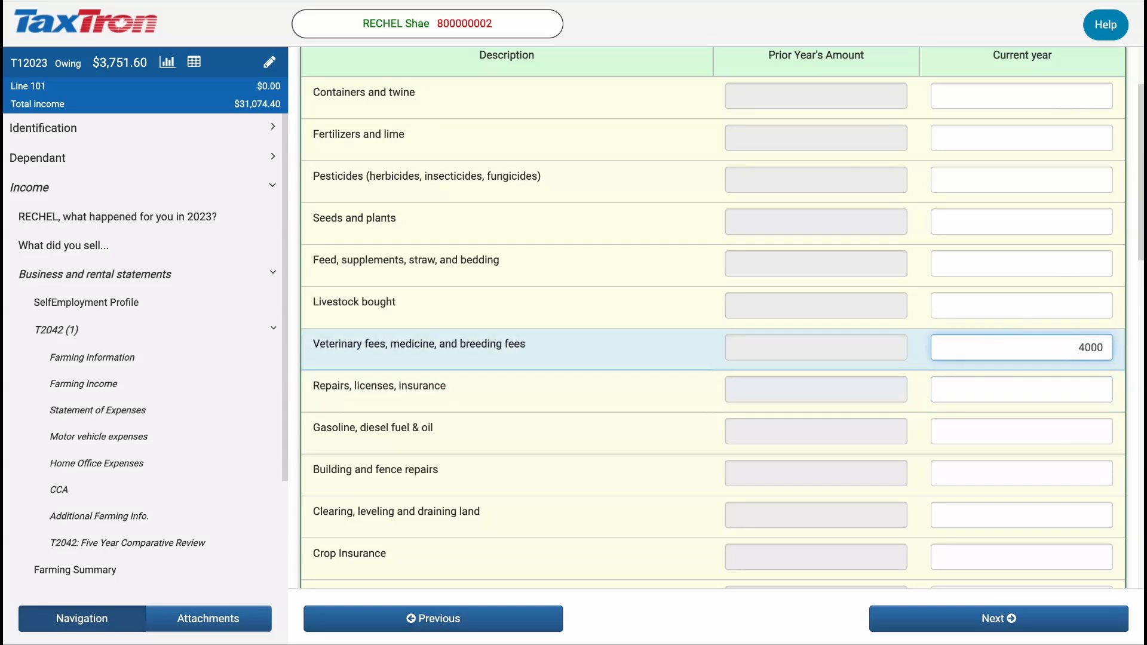
Enter current-year expenses of 40,000 for feed, supplements, straw and bedding and 12,000 for veterinary fees, medicine and breeding fees
left_click(1080, 261)
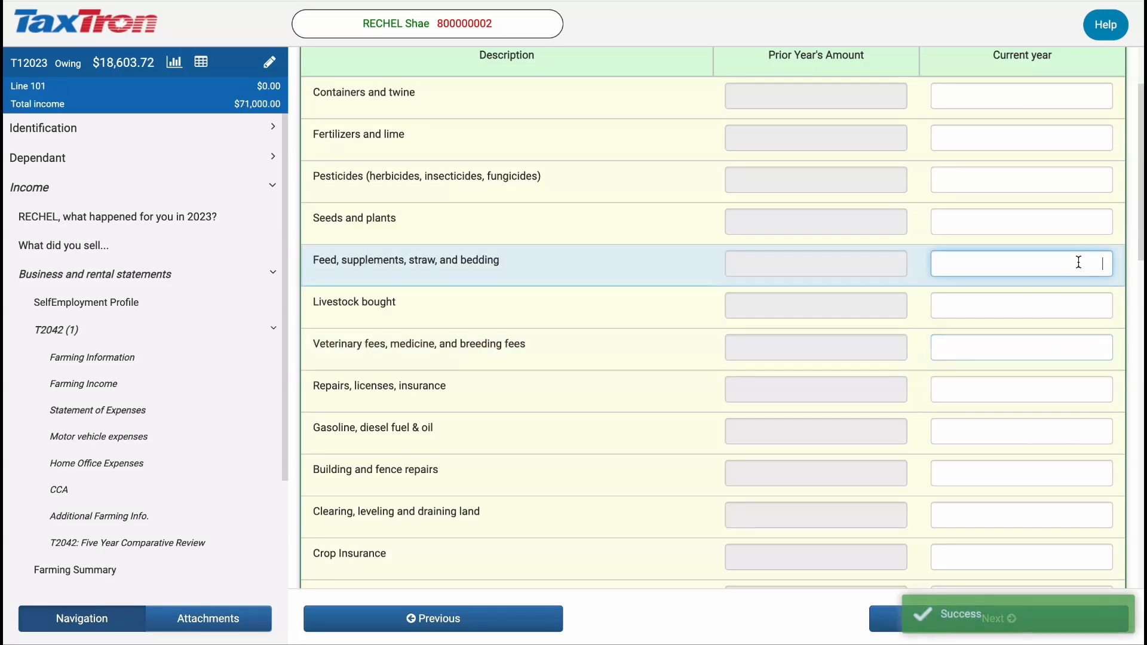
type("40000")
key("Tab")
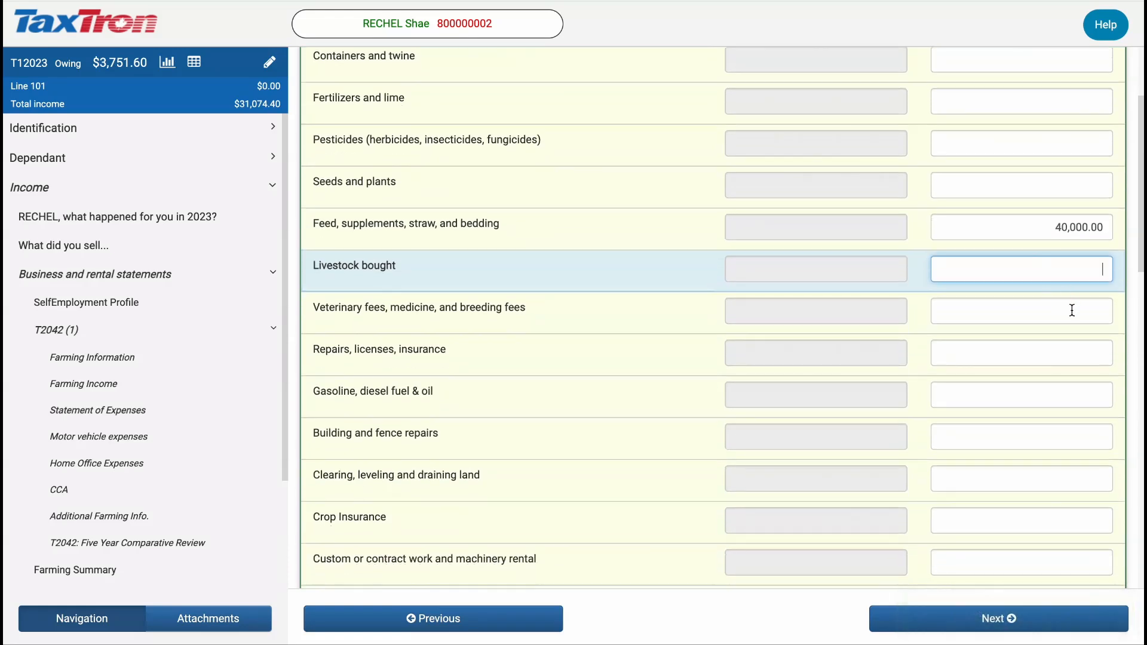
left_click(1073, 310)
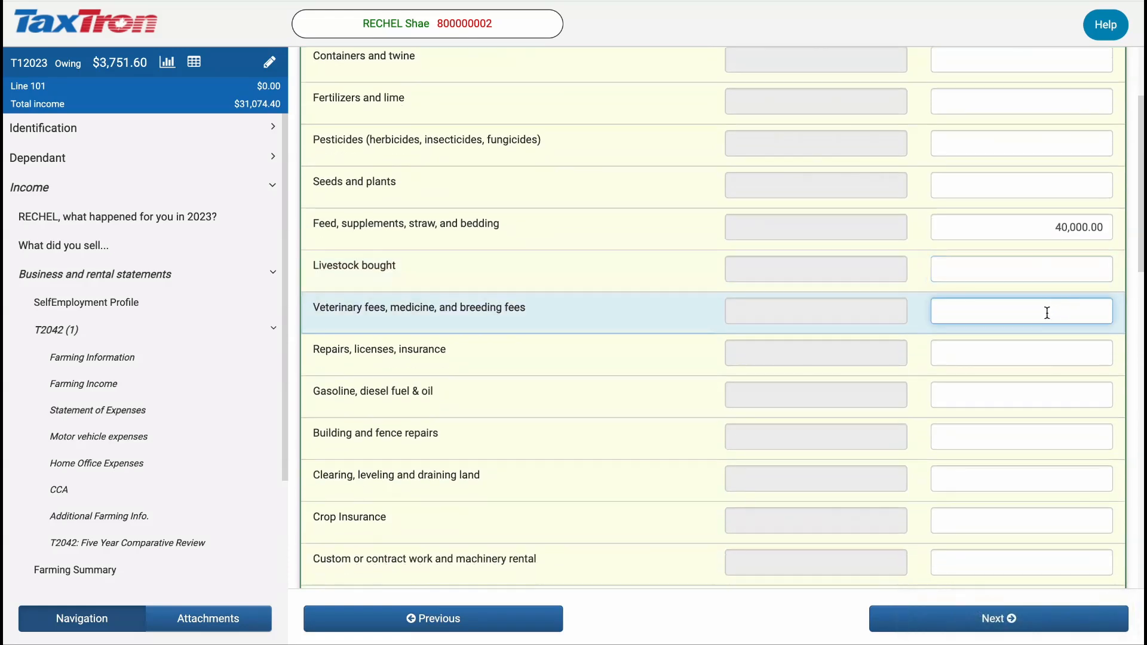
type("12,000")
key("Tab")
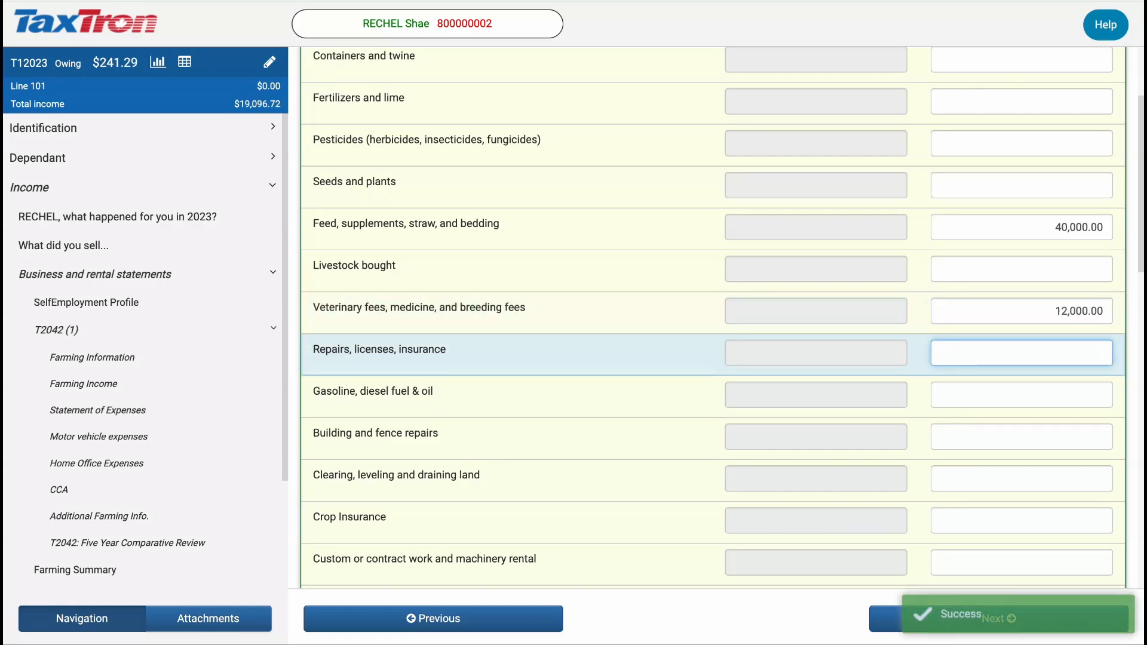
Enter current-year expenses of 30,000 for salaries, wages and benefits, 15,000 for gasoline, diesel fuel and oil, and 20,000 for repairs, licenses, insurance
scroll(1024, 205, "down", 10)
left_click(1023, 196)
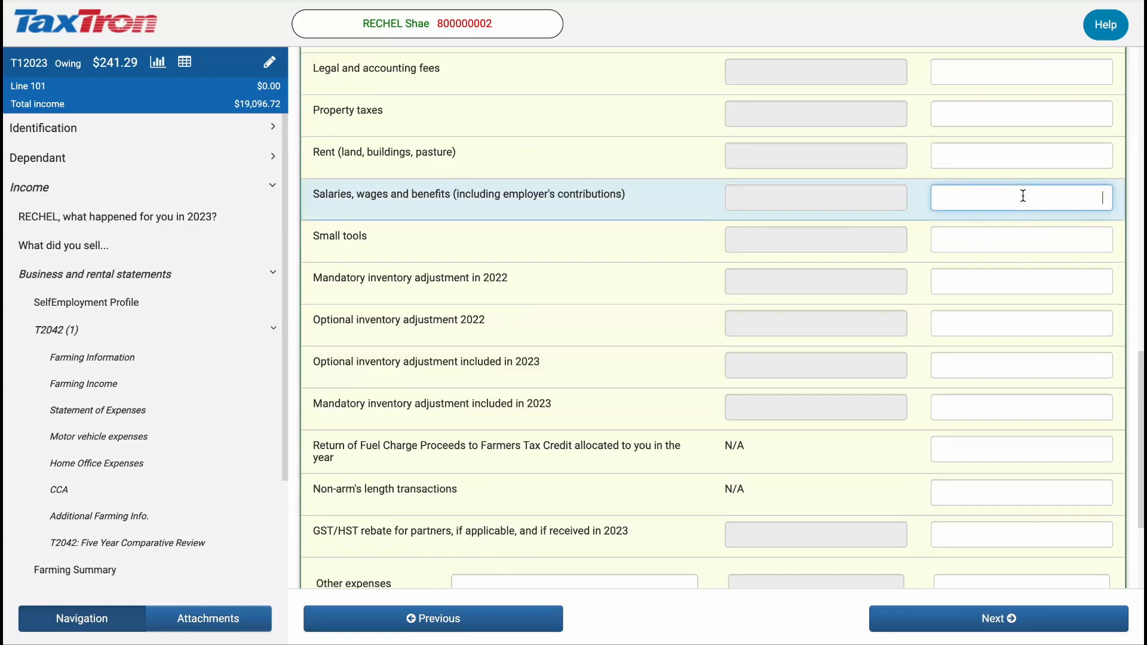
type("30000")
scroll(1078, 233, "up", 10)
left_click(1087, 209)
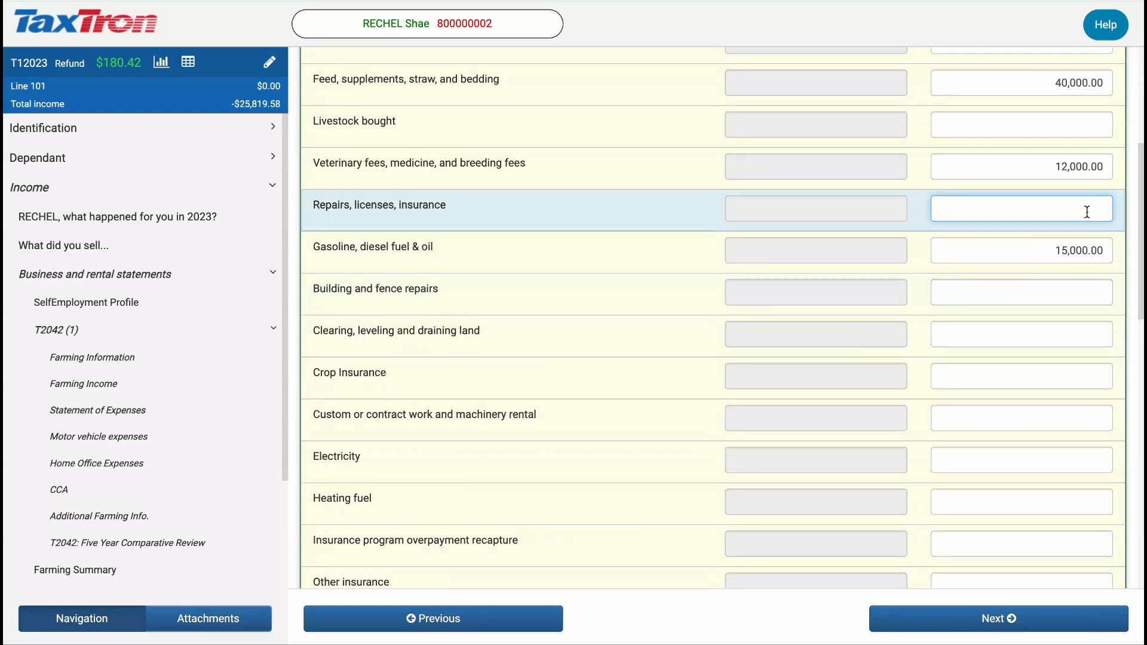
type("20000")
key("Tab")
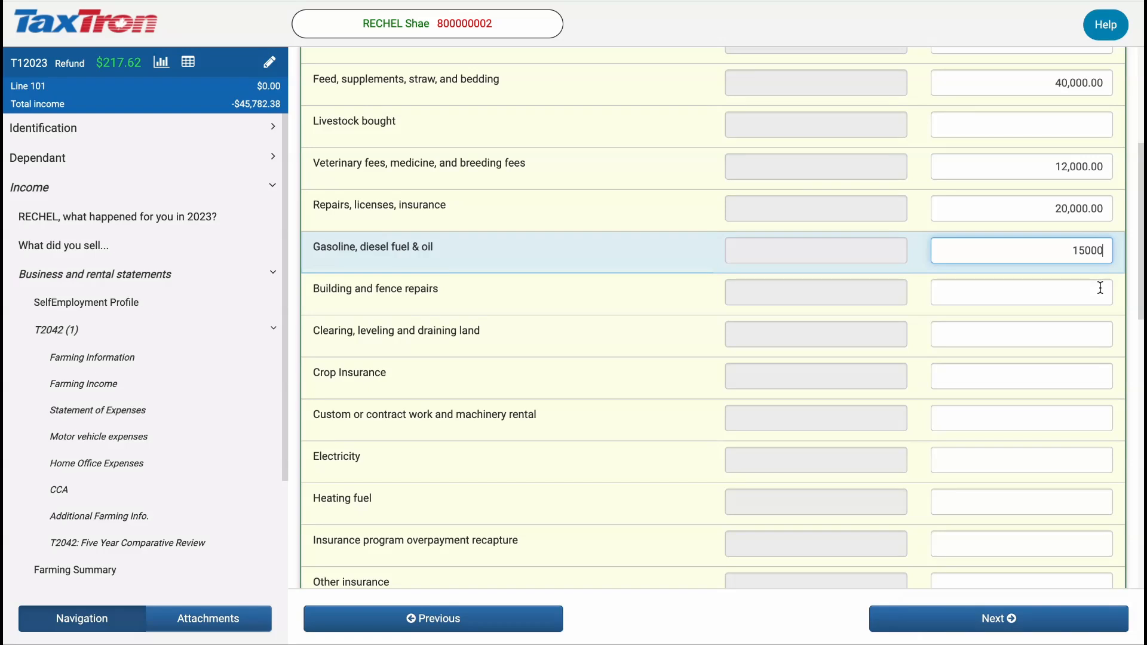
Enter a current-year farming expense of 8,000 for other insurance
scroll(1101, 288, "down", 2)
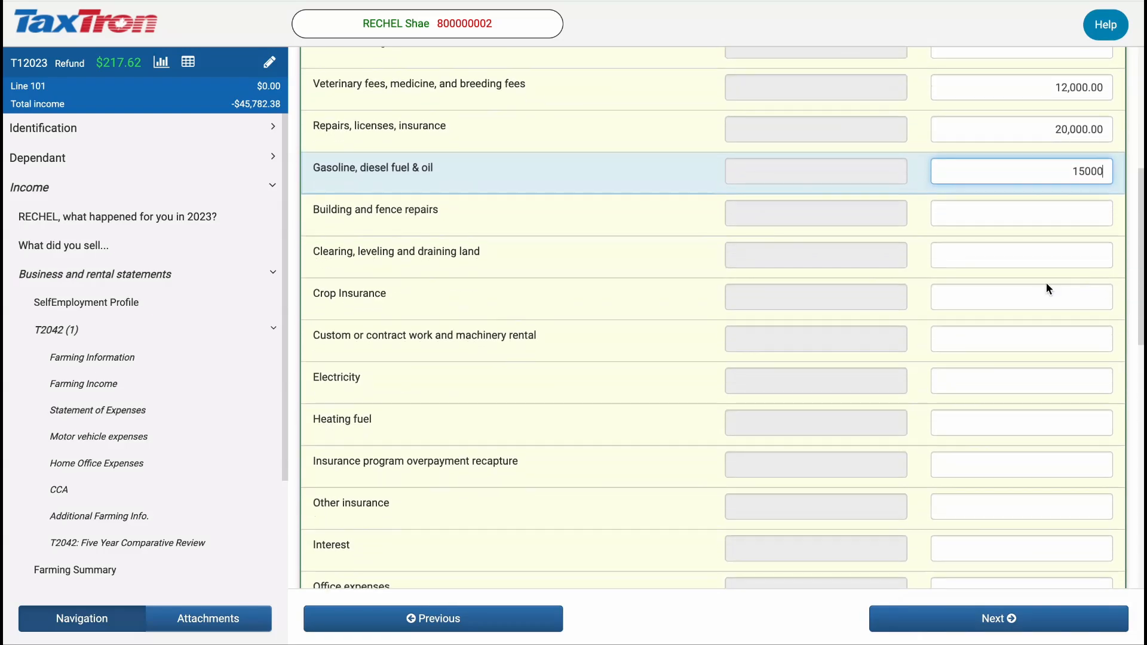
left_click(984, 291)
scroll(980, 359, "down", 1)
left_click(973, 478)
type("8000")
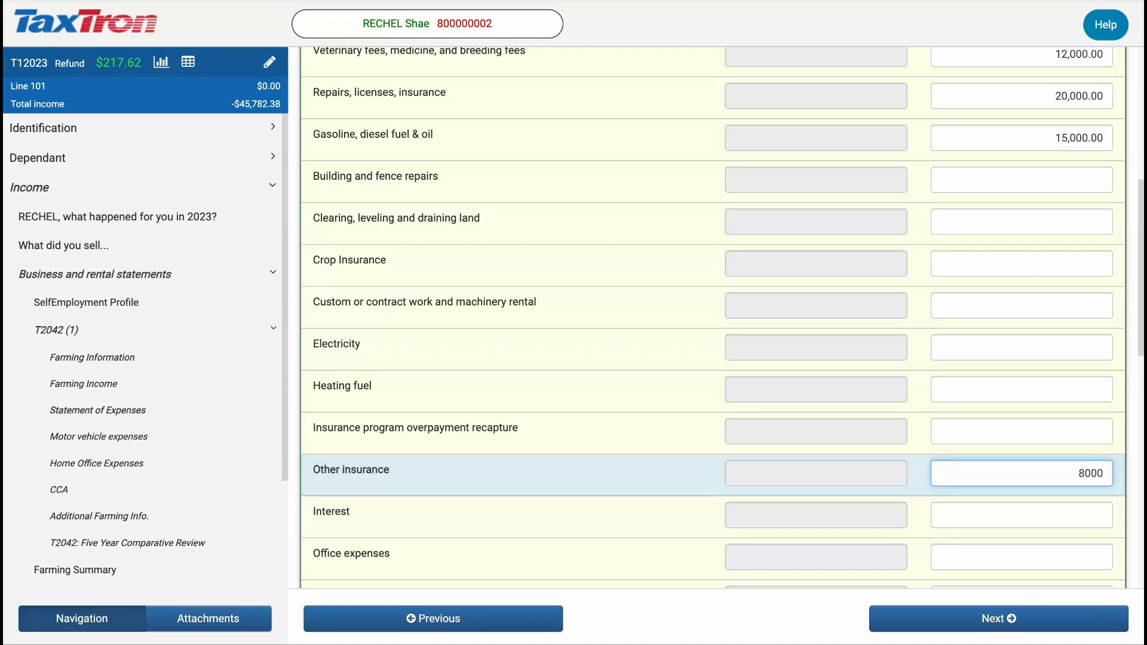
key("Tab")
Continue to the T2042 five-year comparative review, leaving the home office question unanswered and capital cost allowance at No
left_click(968, 621)
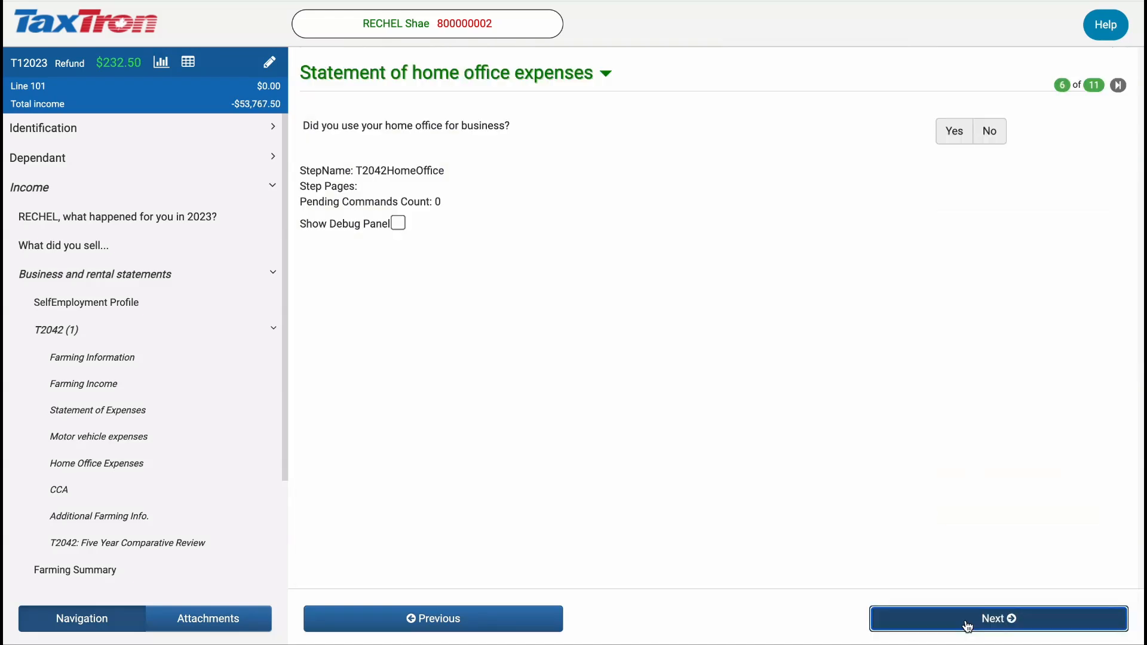
left_click(968, 625)
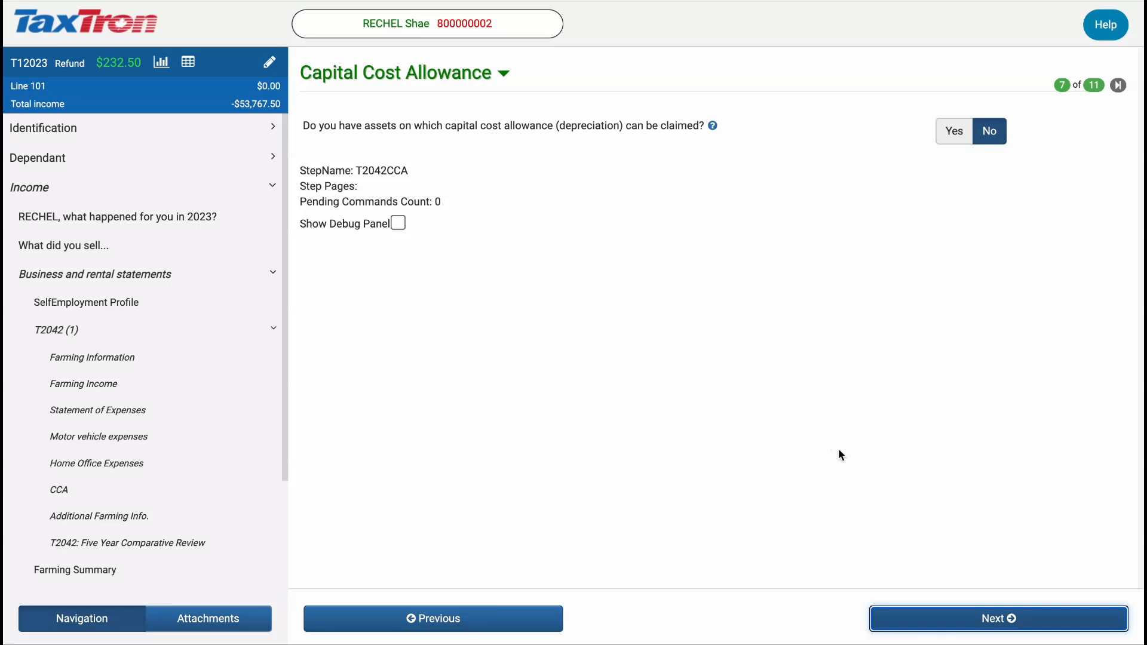
left_click(936, 622)
left_click(935, 622)
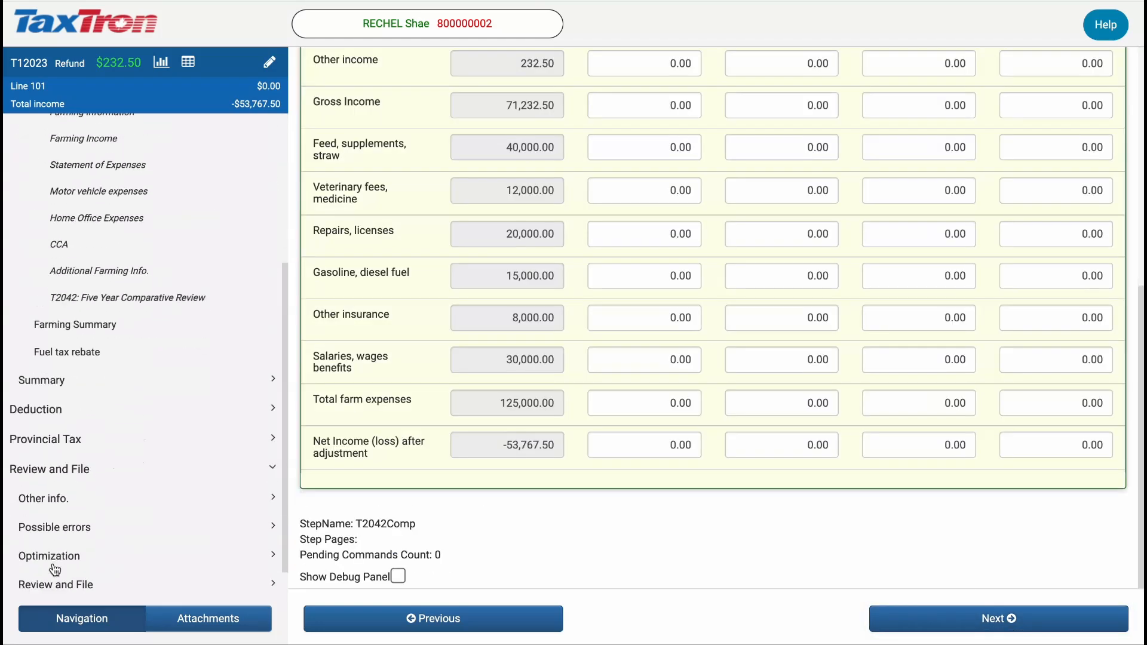
Go to the print and file page of the return and generate the record keeping copy for your records
left_click(58, 577)
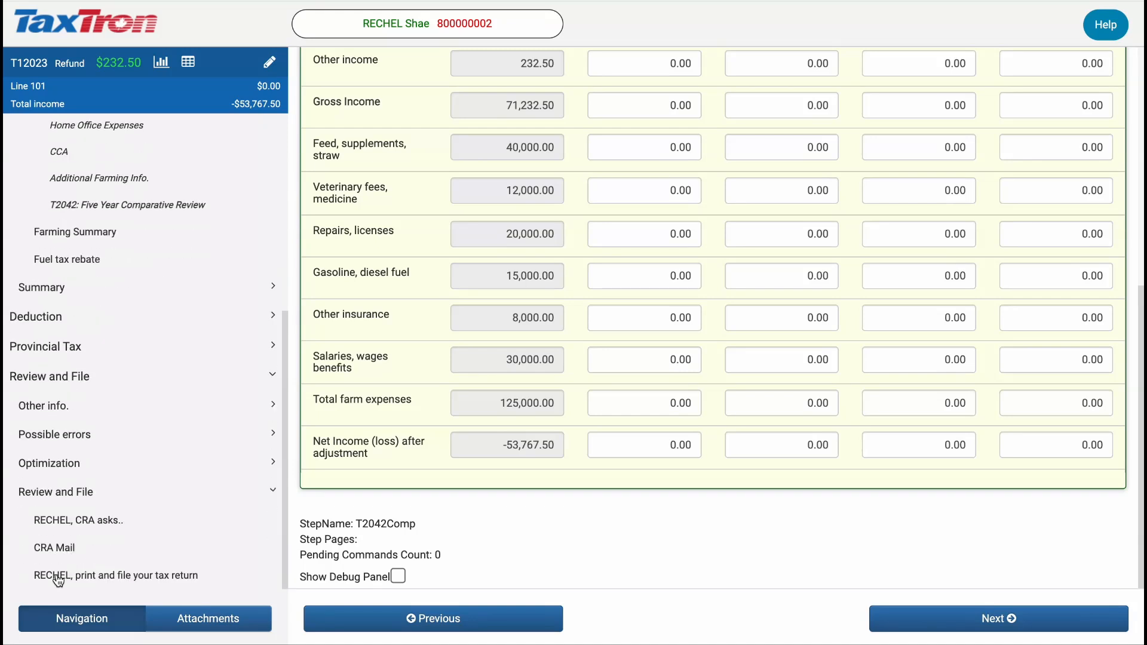
left_click(57, 577)
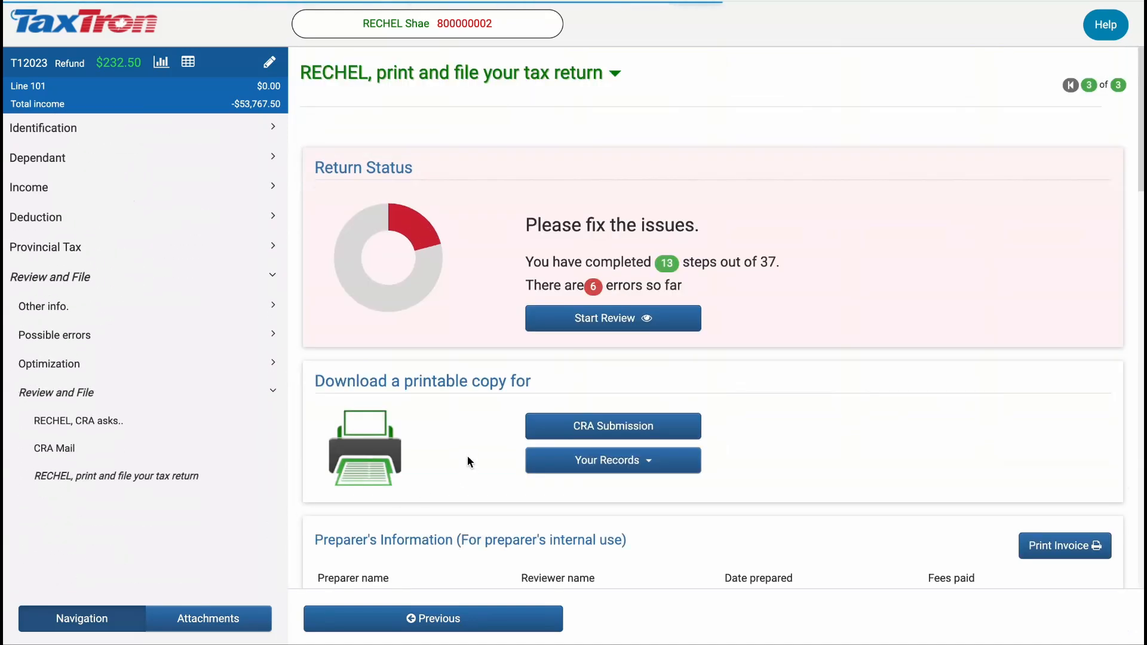
left_click(586, 458)
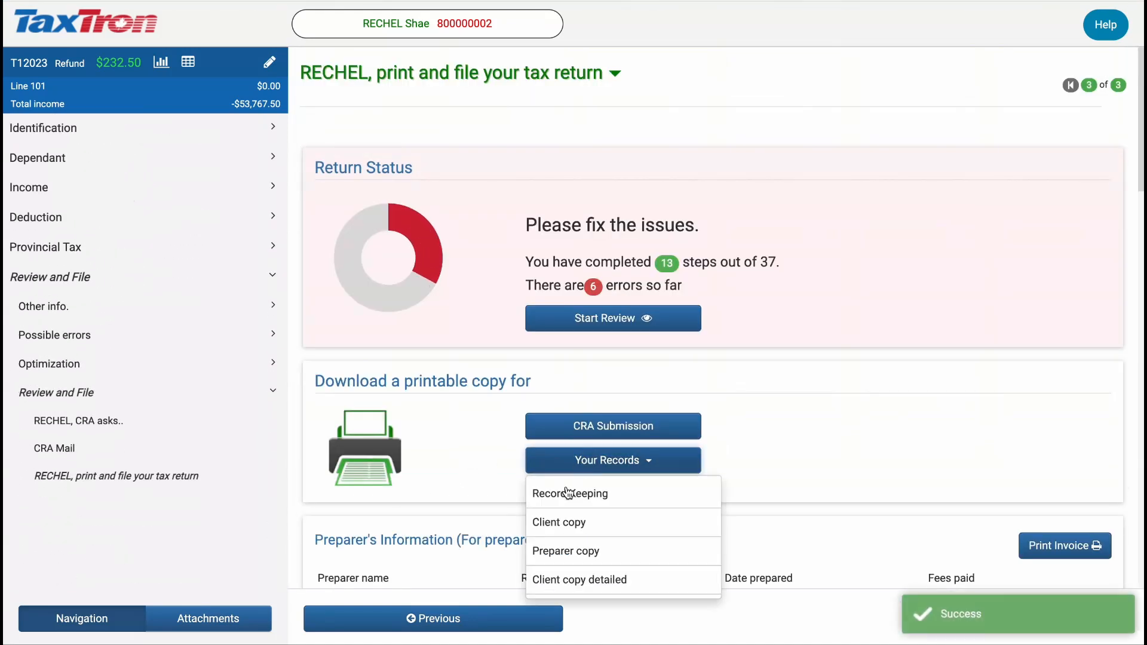
left_click(570, 493)
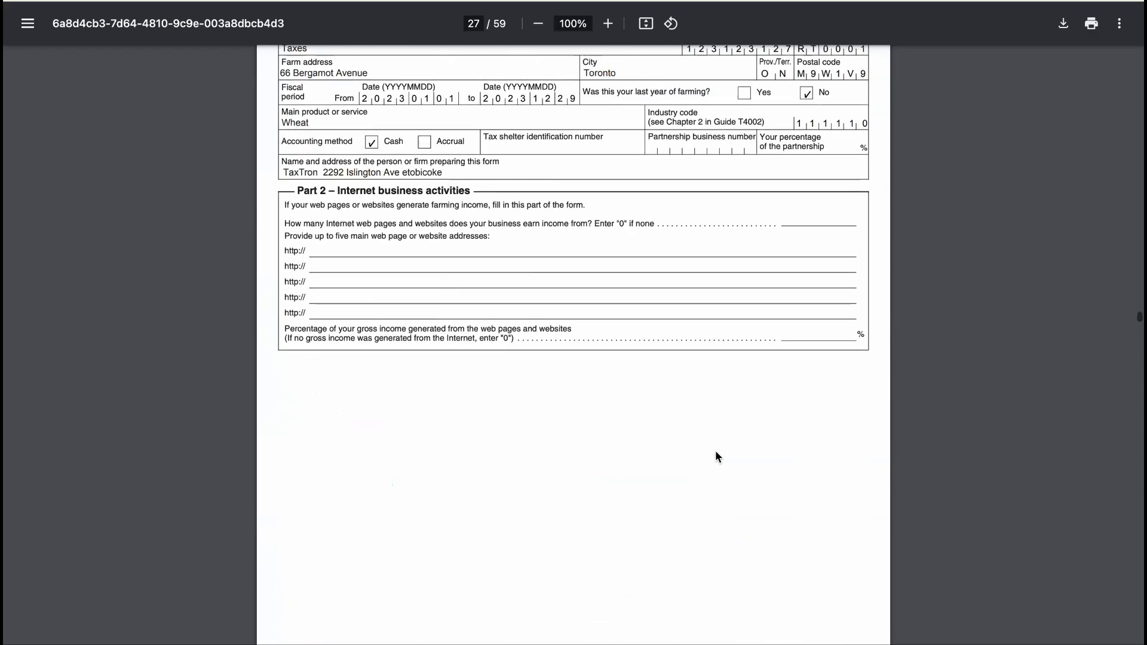
Examine the printed Statement of Farming Activities, covering identification, income, expenses and net income or loss
scroll(716, 451, "up", 2)
scroll(715, 450, "up", 1)
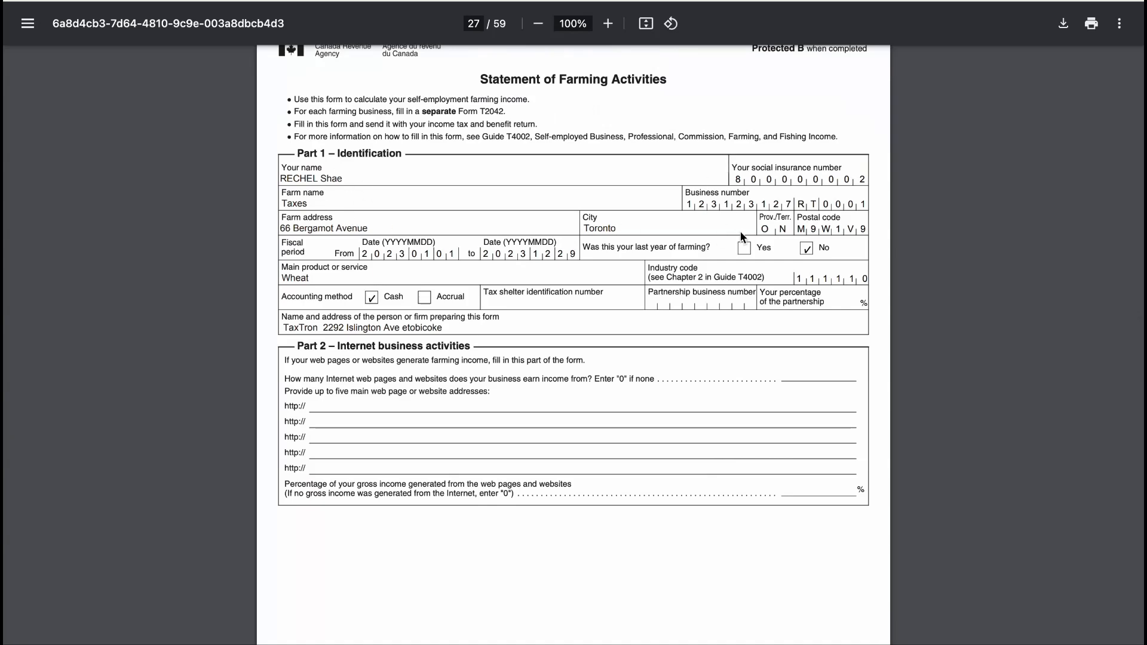
scroll(740, 233, "down", 10)
scroll(740, 232, "down", 1)
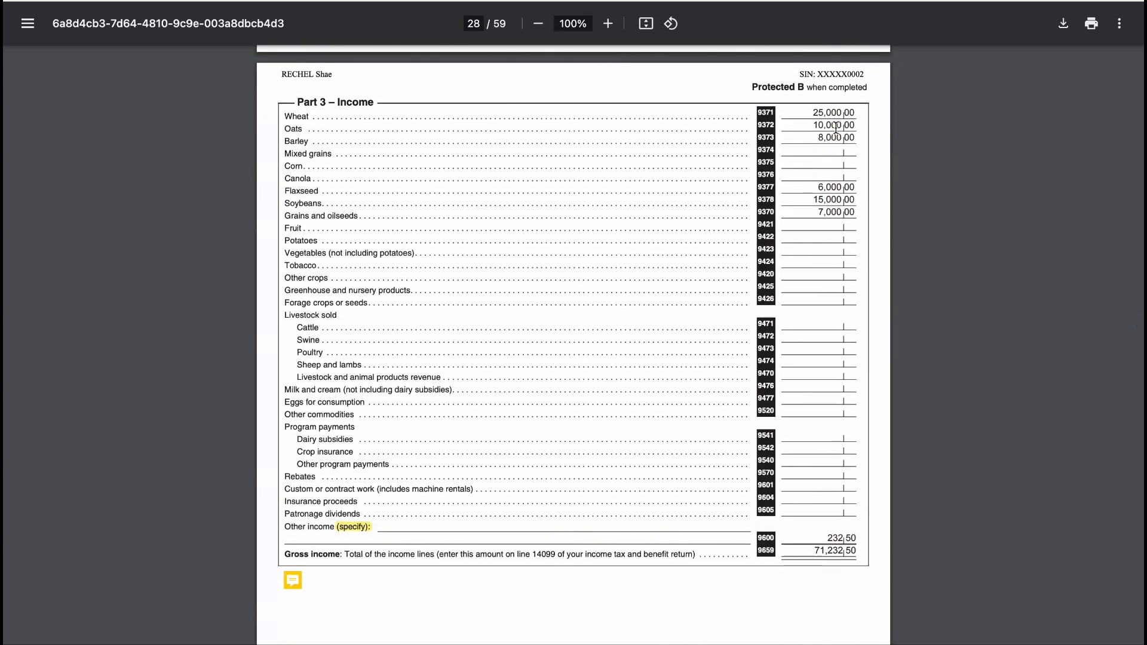
scroll(832, 261, "down", 10)
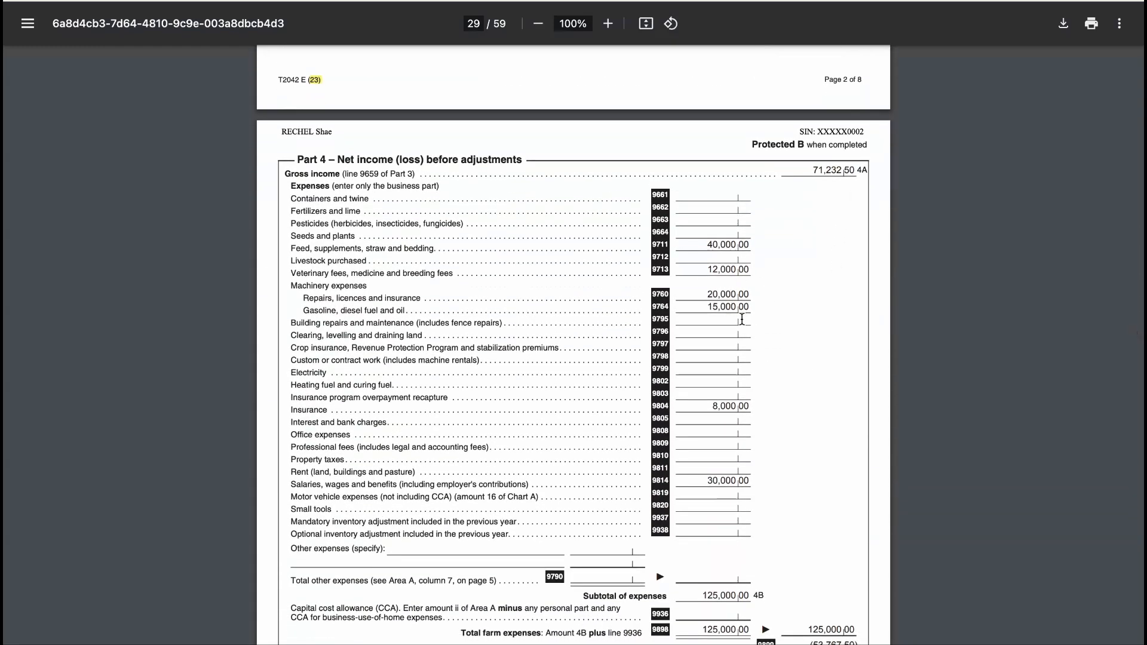
scroll(746, 395, "down", 3)
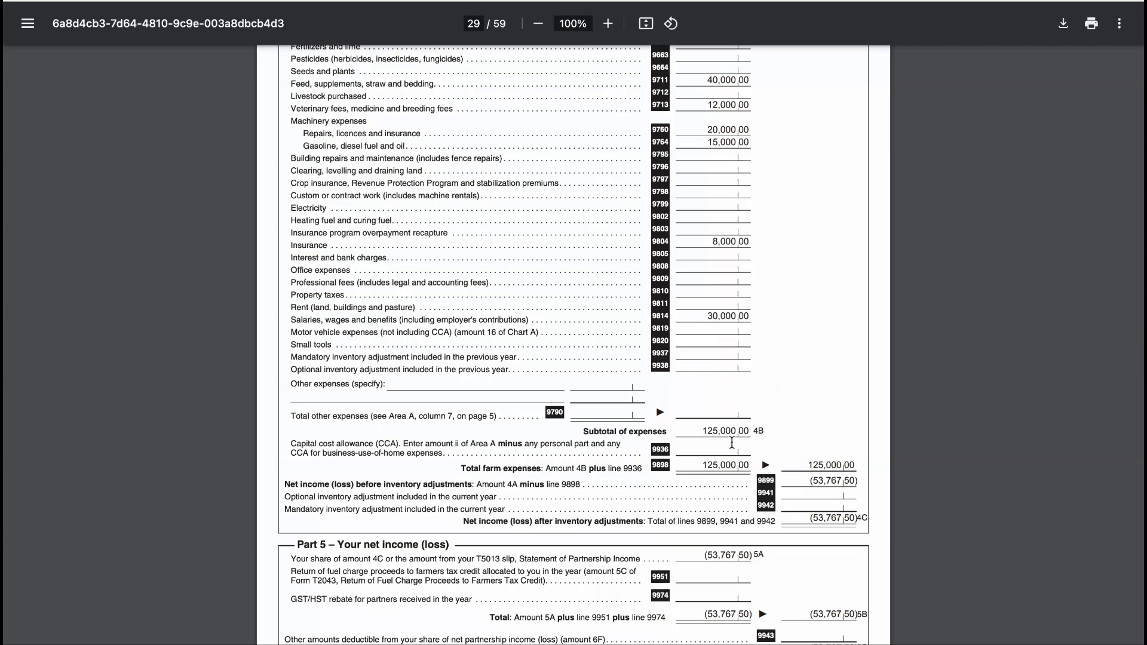
scroll(785, 468, "down", 3)
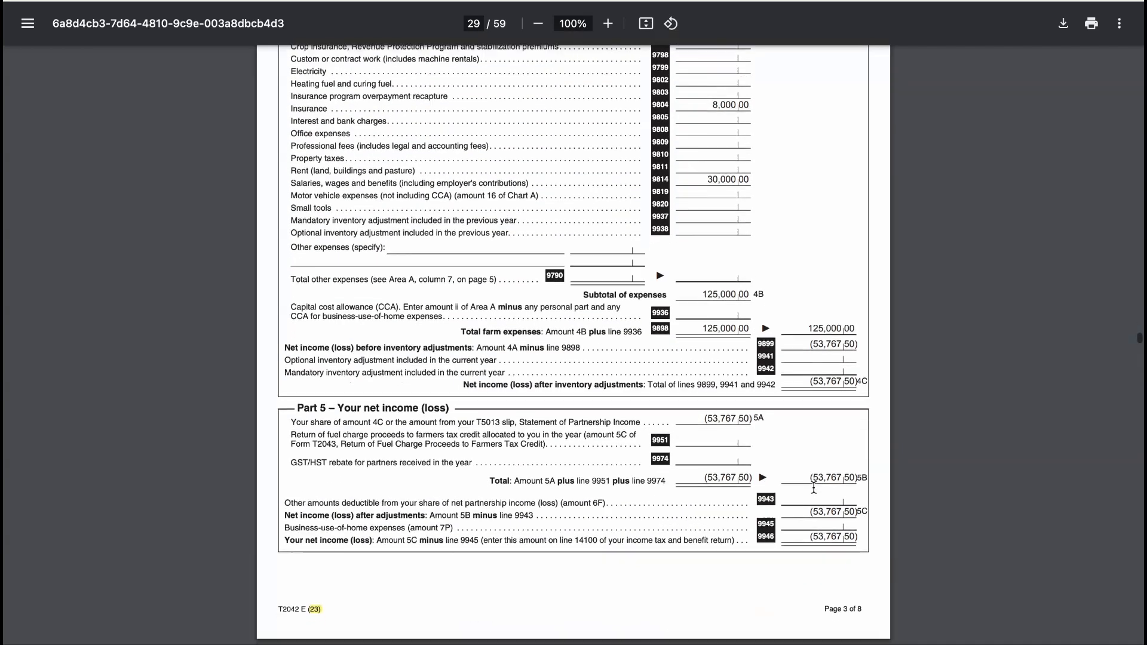